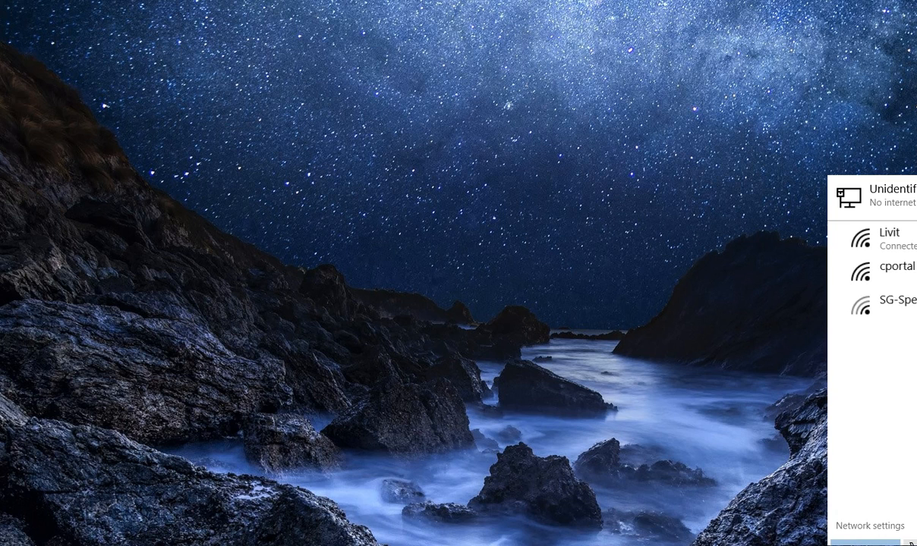
Step: Open the list of network adapters and check the connection status of the NIC2 adapter
key(Escape)
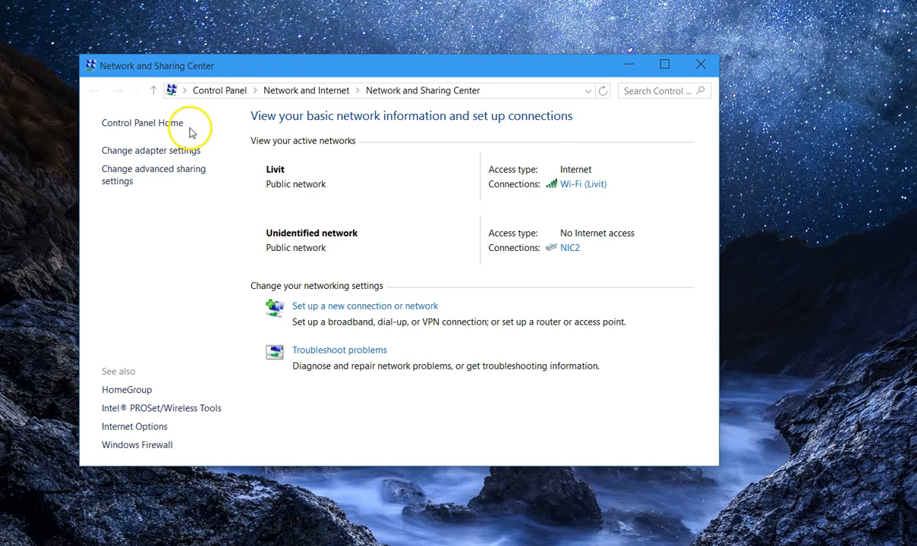
click(148, 151)
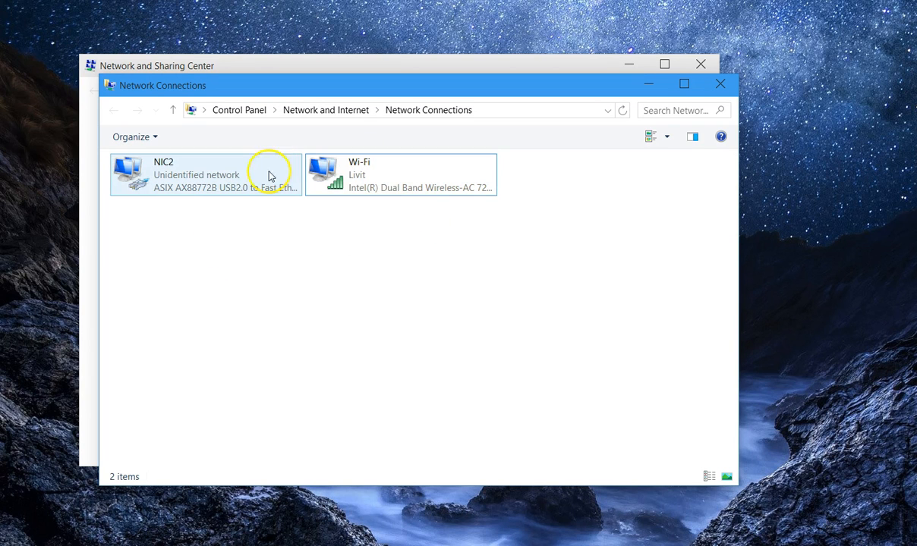
click(204, 189)
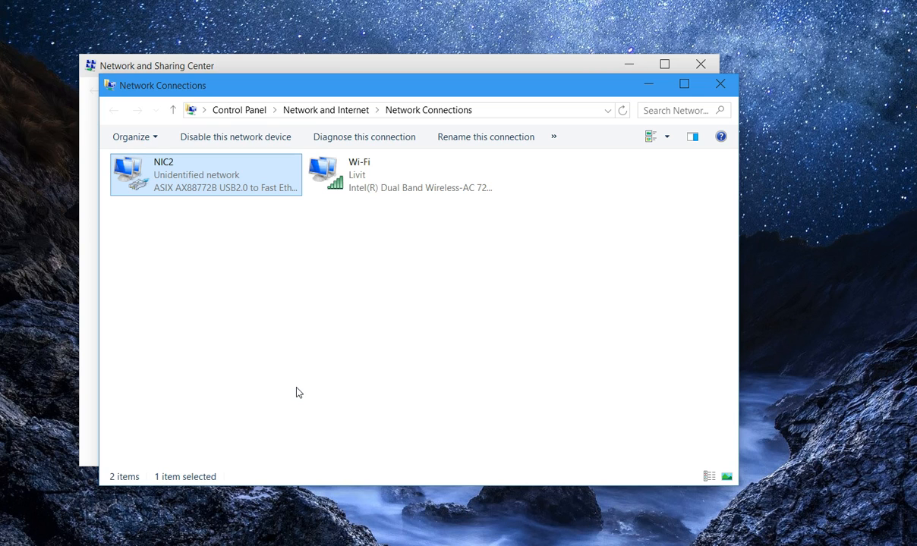
click(381, 379)
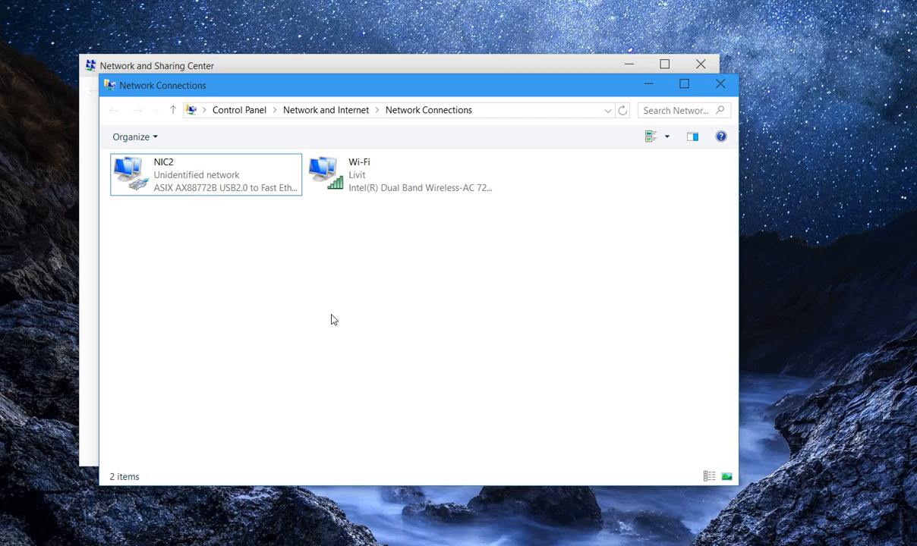
click(188, 191)
click(194, 211)
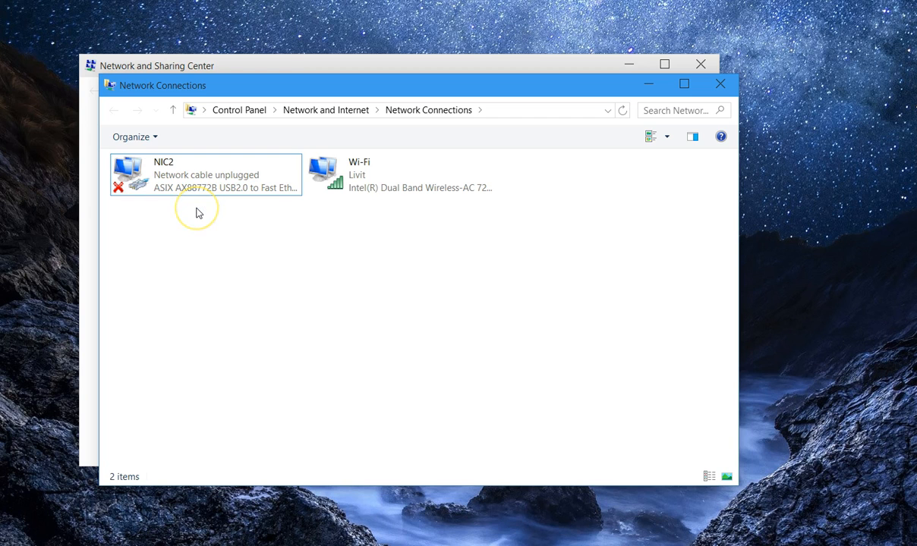
click(174, 195)
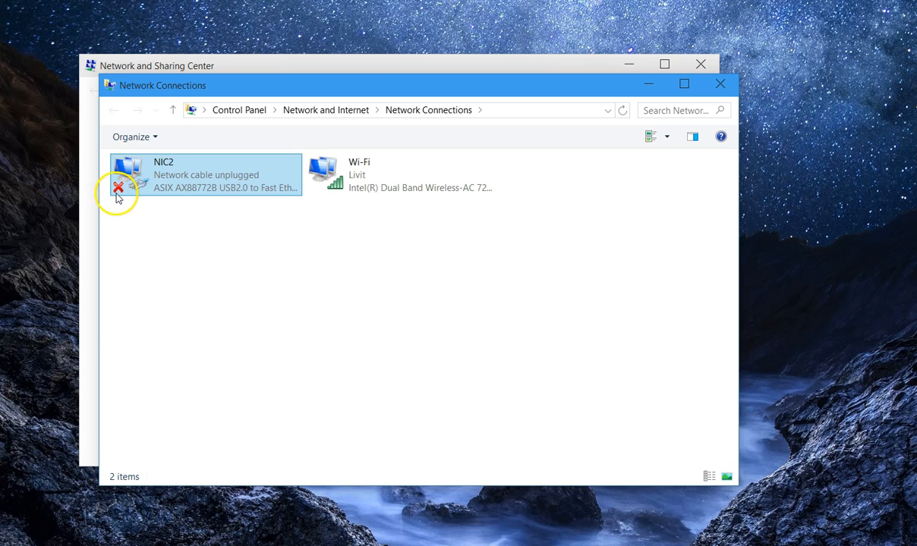
click(205, 206)
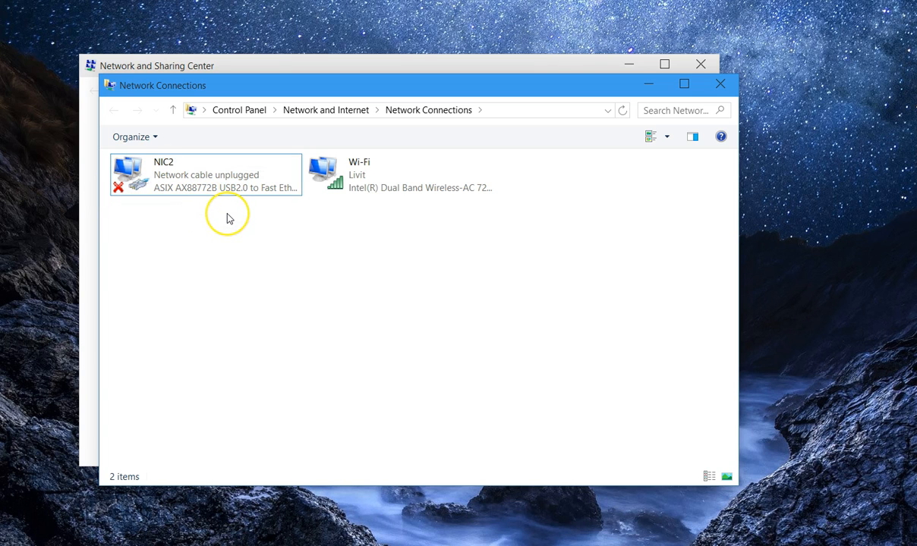
Step: Rename the NIC2 network adapter as LAN
click(207, 191)
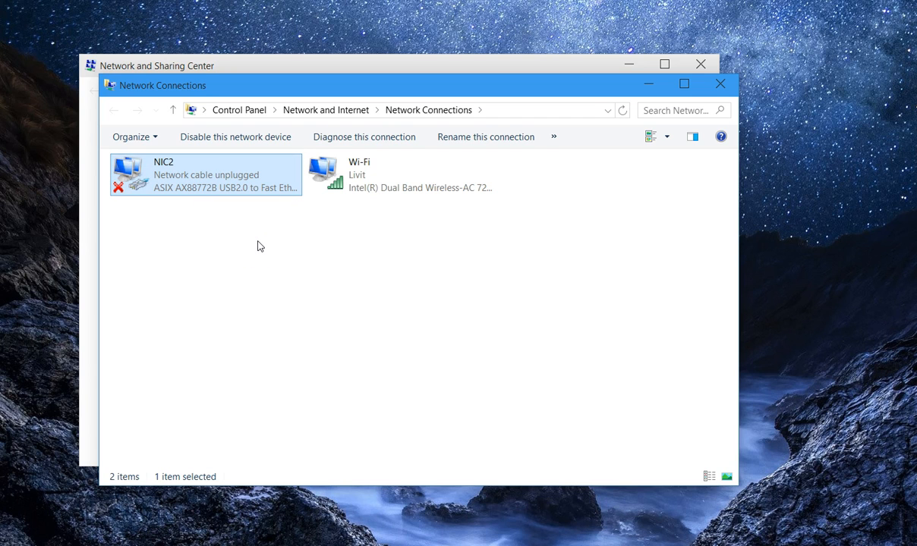
key(F2)
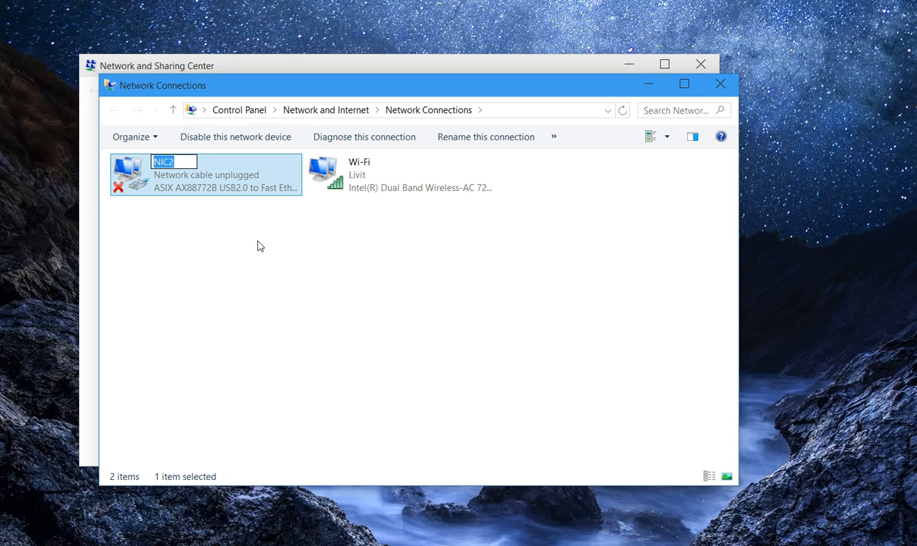
text(LAN)
key(Return)
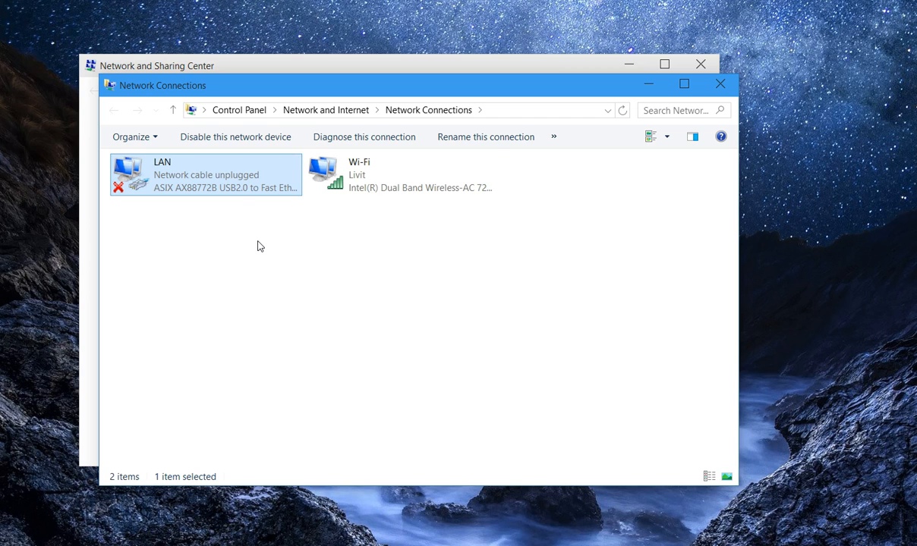
Step: Rename the Wi-Fi network adapter as WAN
key(Right)
key(F2)
text(WAN)
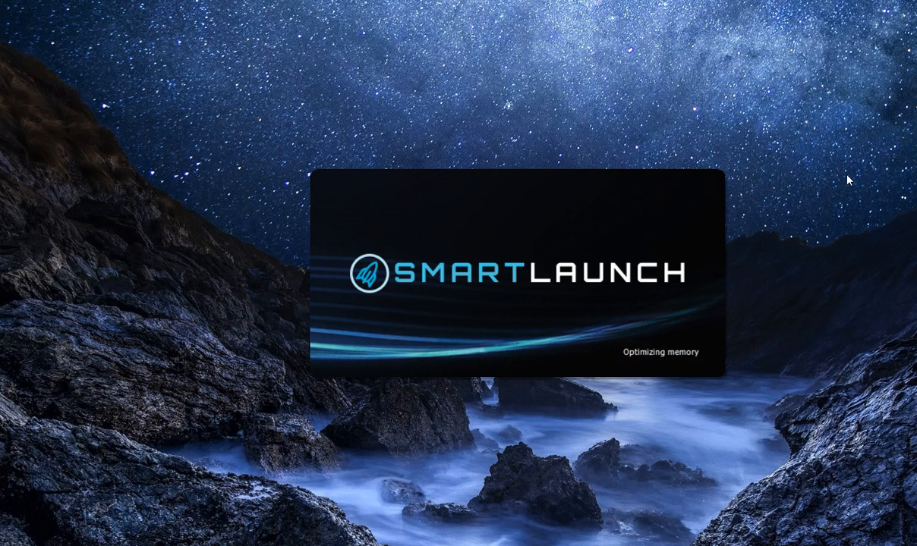
Step: In the networking settings of Smartlaunch, download and unlock the Captive Portal plugin
click(631, 361)
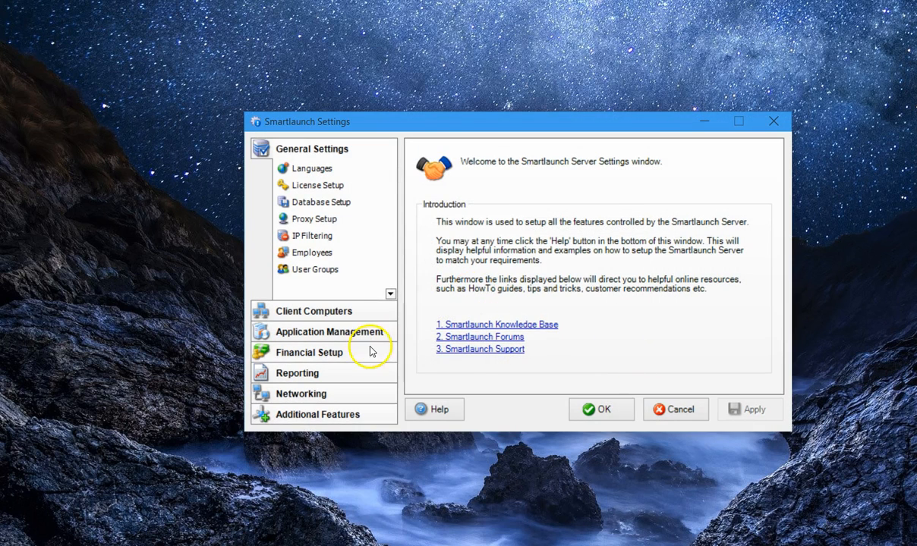
click(299, 396)
click(332, 360)
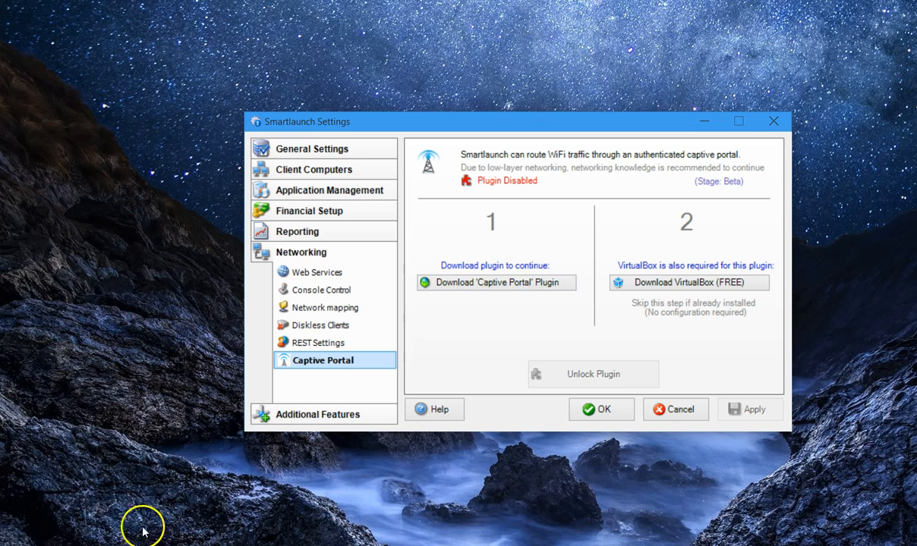
click(512, 287)
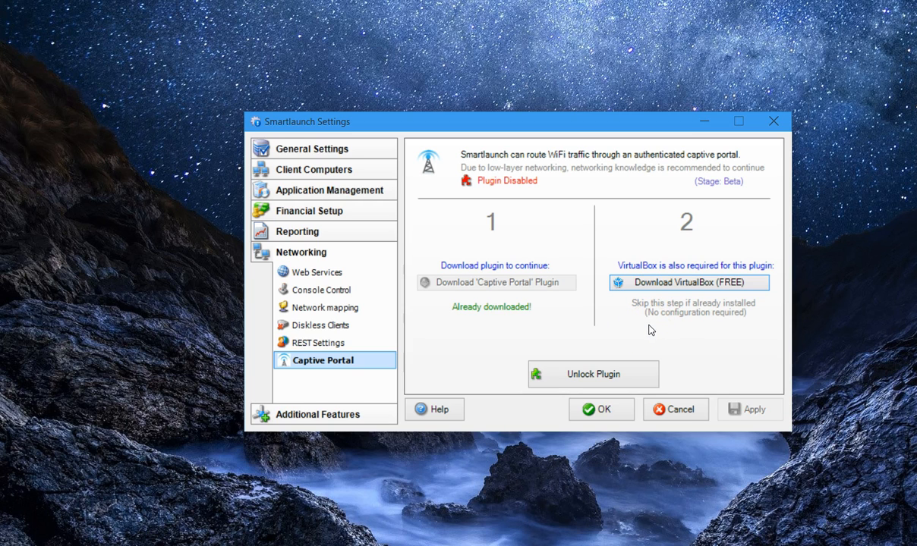
click(612, 378)
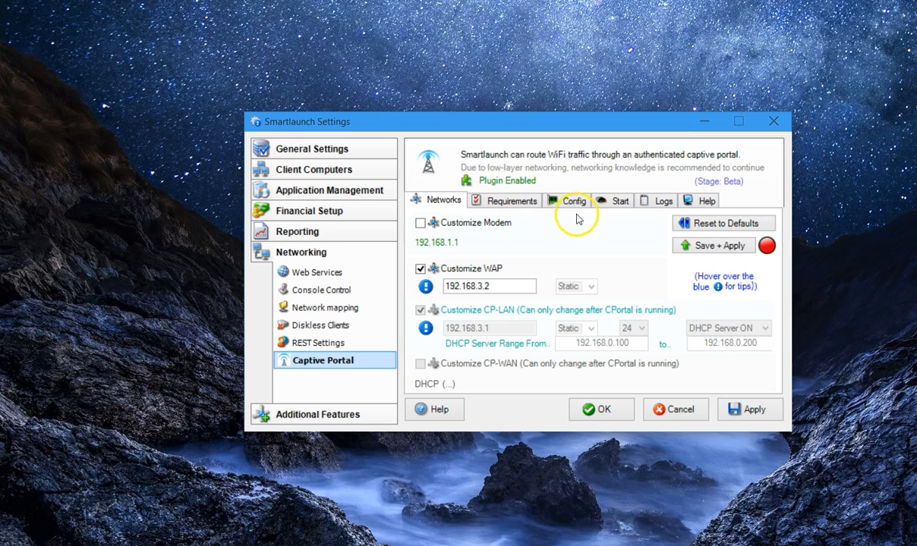
Step: Turn off the WAP customization and reset the captive portal's network settings to their defaults
click(468, 272)
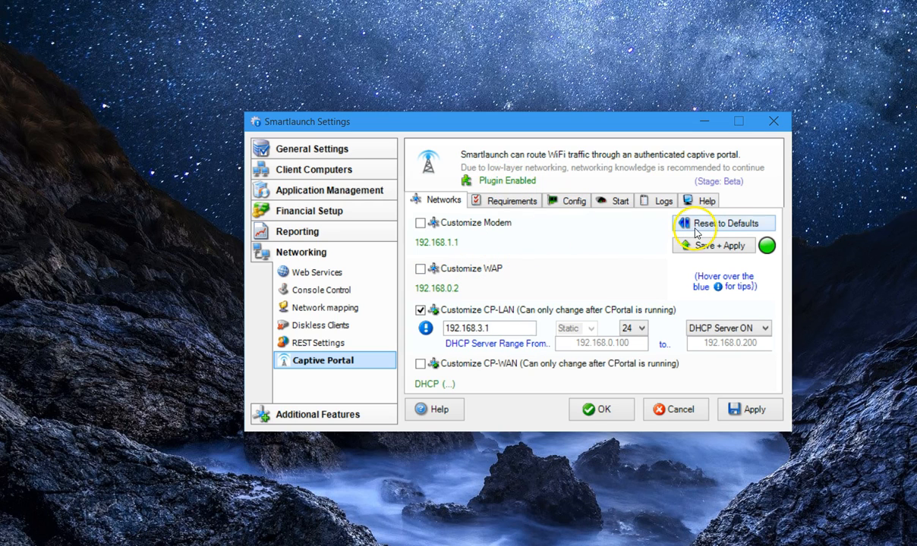
click(725, 226)
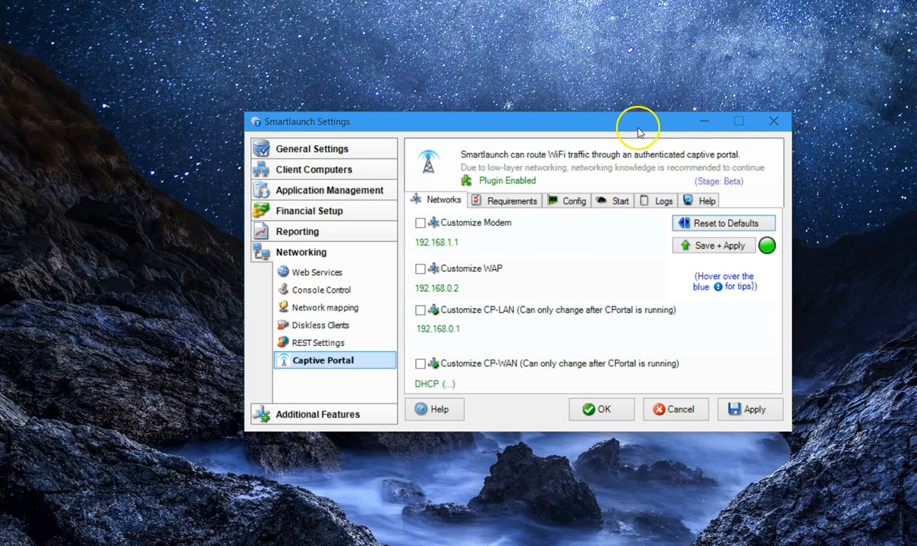
Step: Place the network map image beside the captive portal settings, compare the IP addresses, and close the image
drag(630, 123, 755, 33)
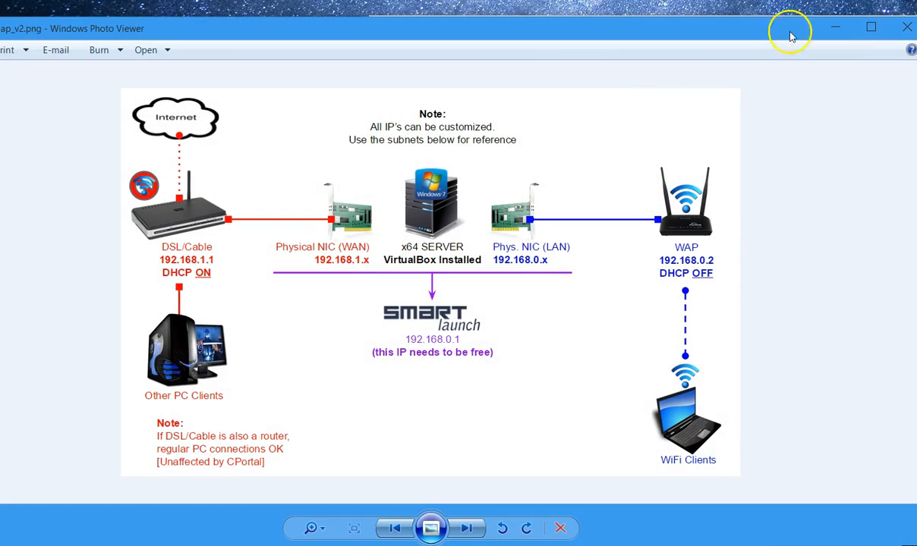
drag(916, 216, 529, 237)
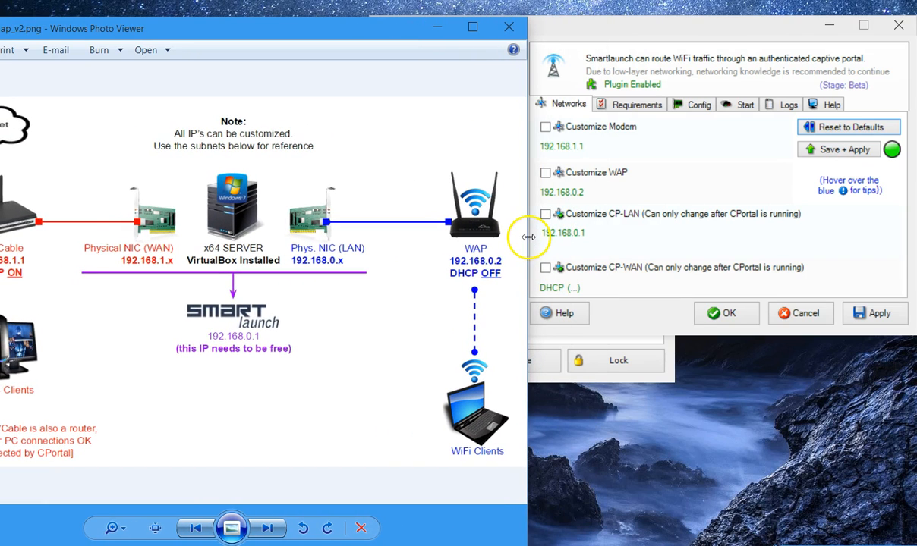
mouse_move(0, 236)
mouse_down()
mouse_move(31, 237)
mouse_move(0, 236)
mouse_up()
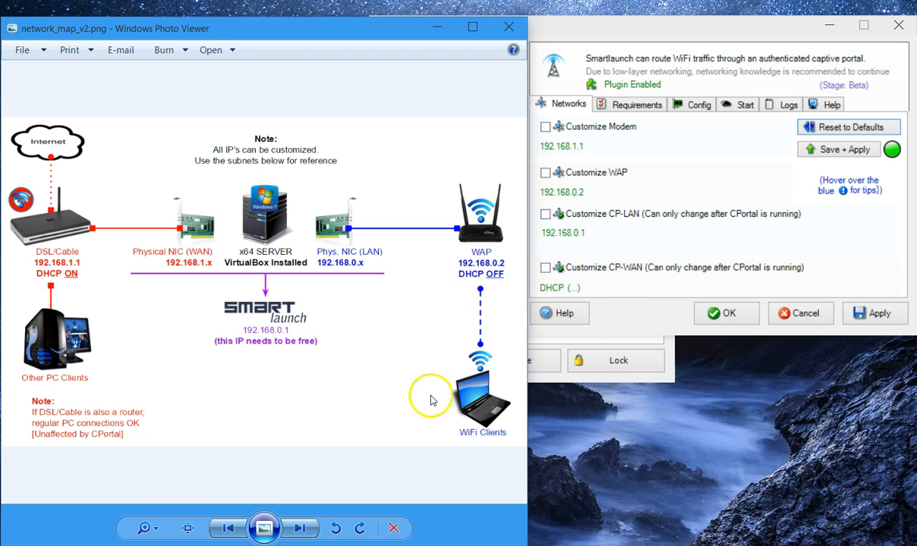
click(592, 288)
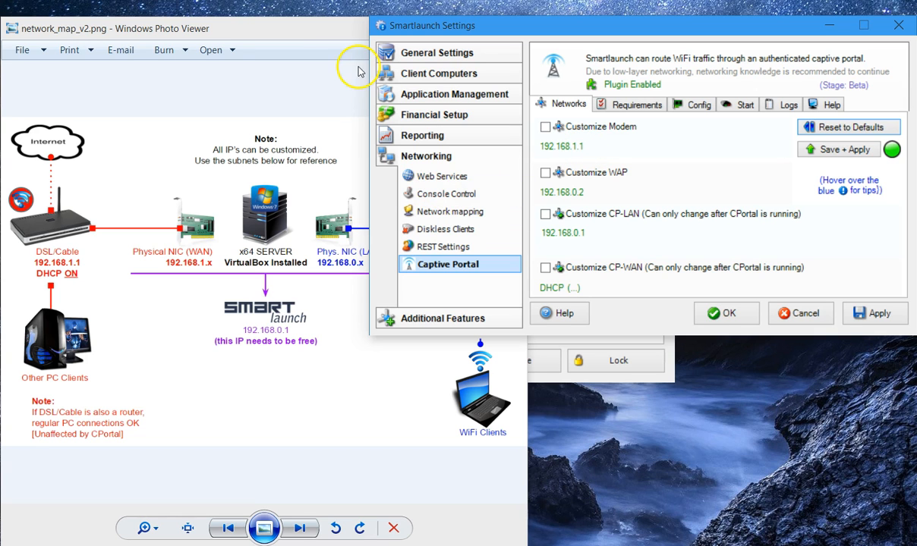
click(332, 39)
click(485, 25)
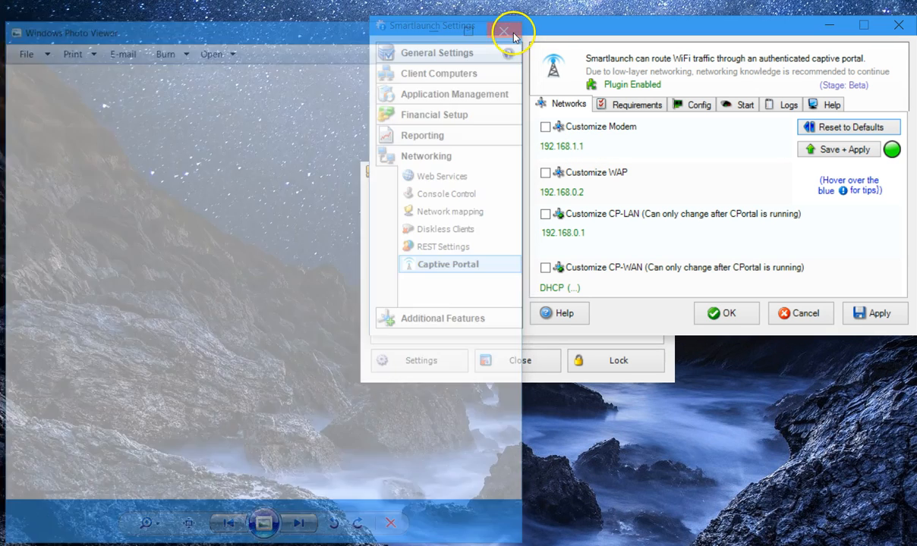
Step: Customize the WAP with the IP address 192.168.3.2 and save the network settings, cancelling the request for the last known LAN IP
click(544, 175)
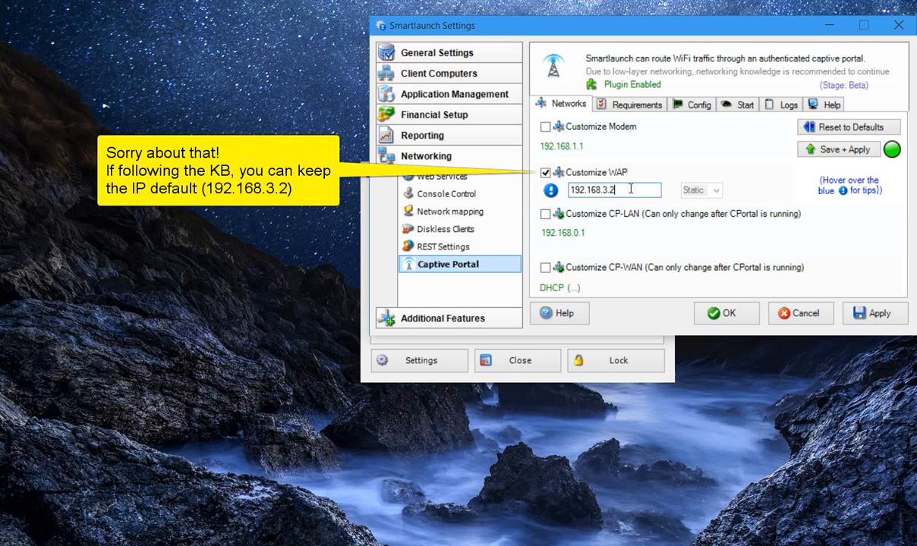
click(545, 173)
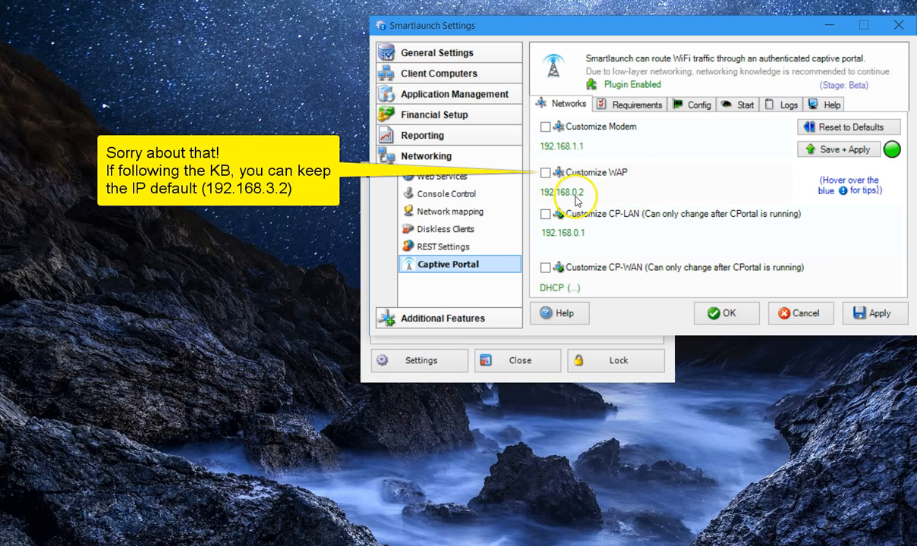
click(544, 173)
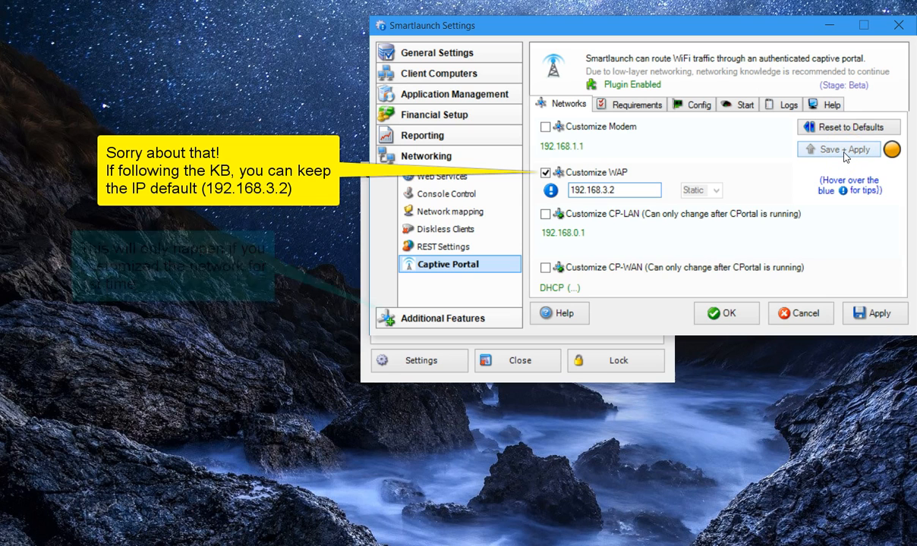
click(838, 150)
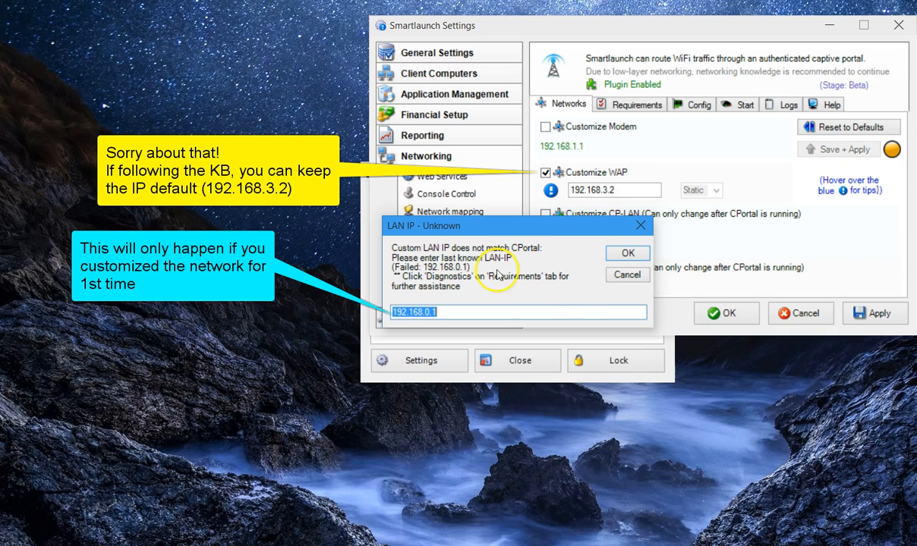
drag(574, 225, 655, 273)
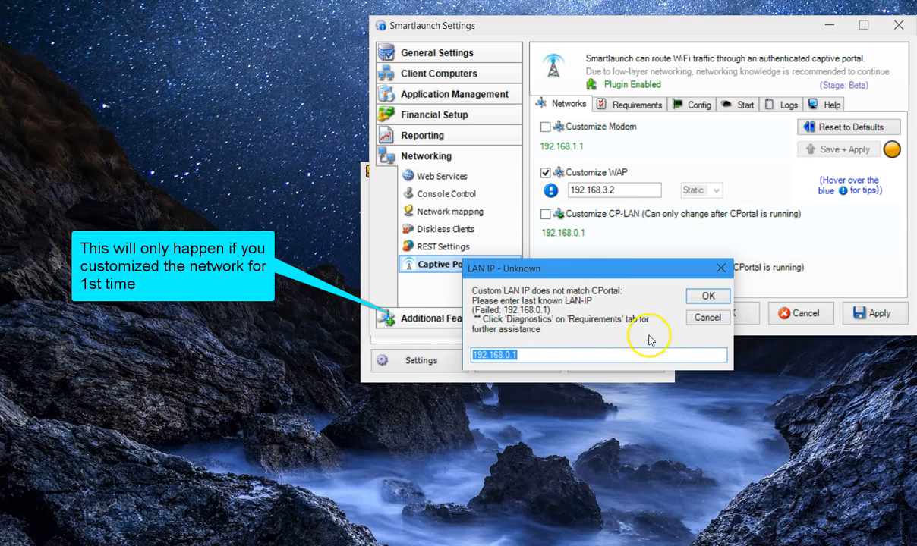
click(707, 317)
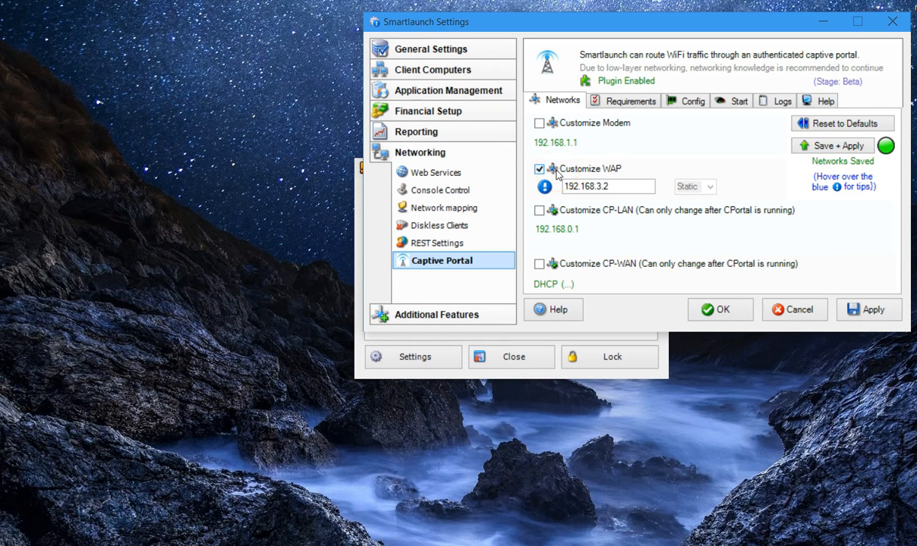
Step: View and confirm the captive portal's network layout, and run the requirements check
click(630, 102)
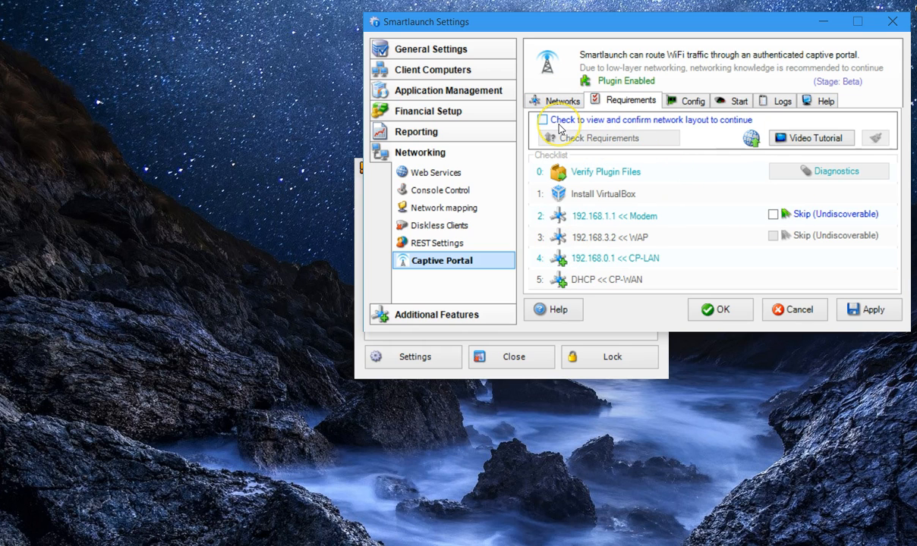
click(659, 126)
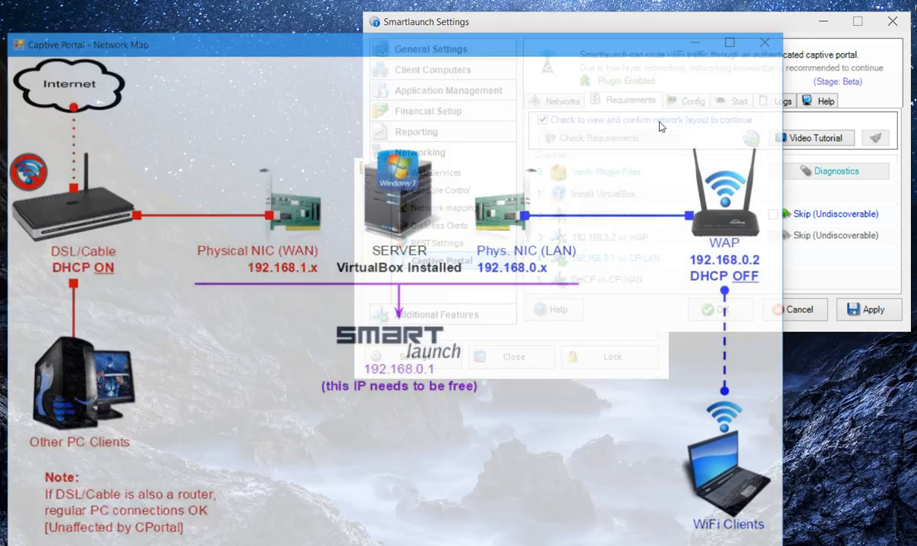
drag(597, 55, 661, 25)
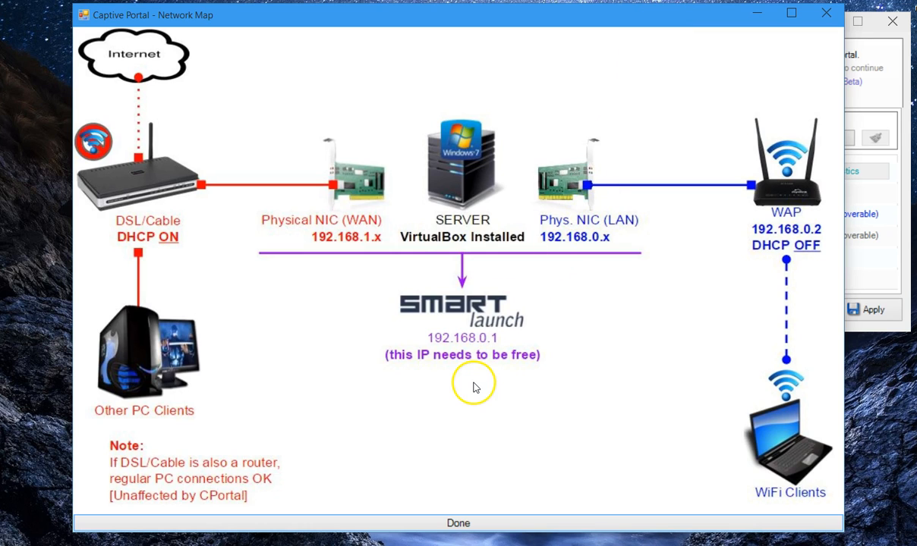
click(465, 523)
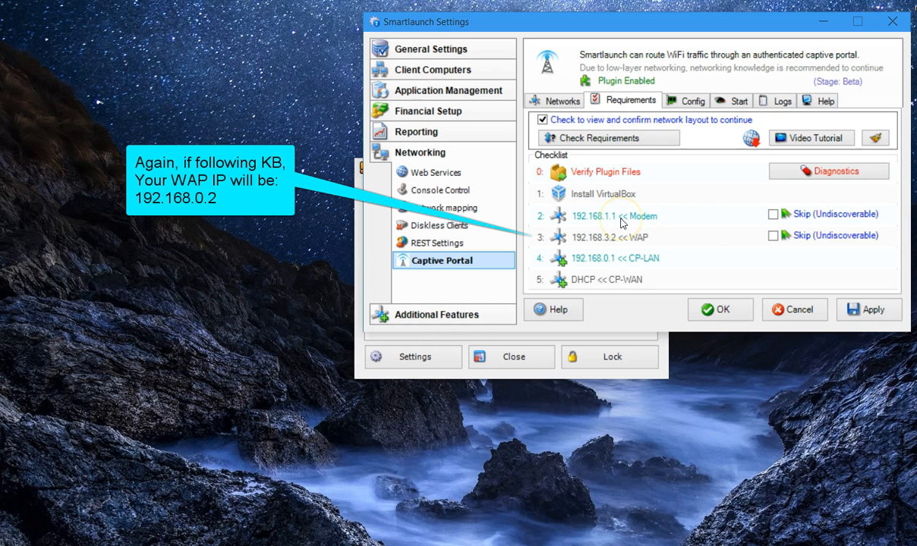
click(646, 138)
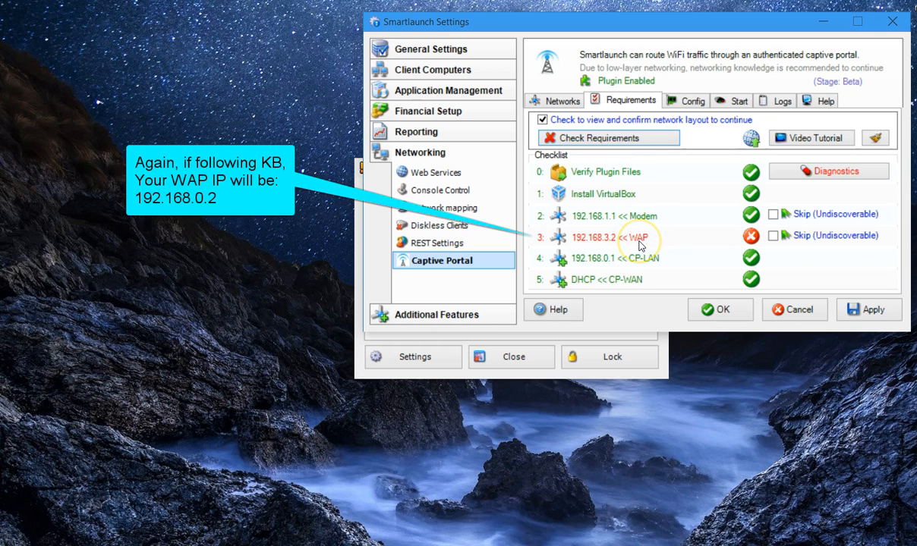
Step: Check the LAN adapter in the Windows network connections, close those windows and rerun the captive portal requirements check
mouse_move(640, 244)
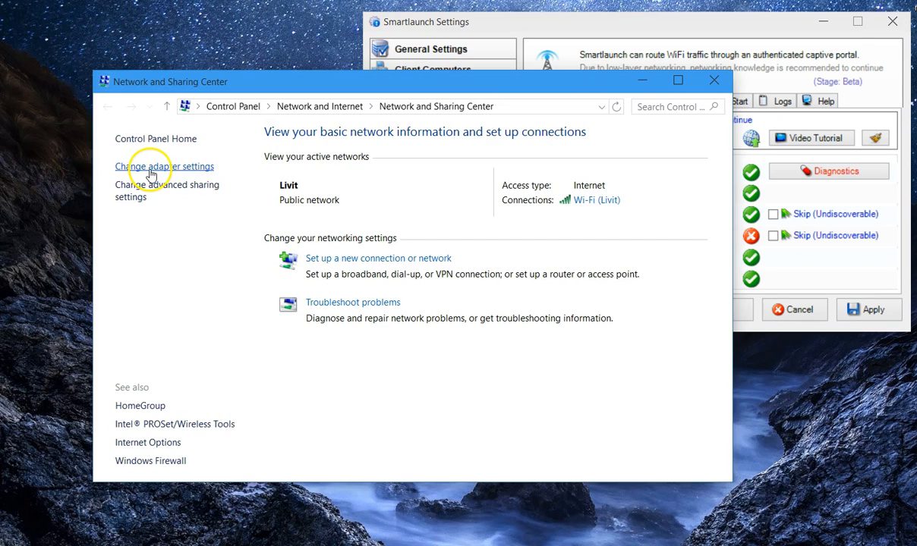
click(147, 172)
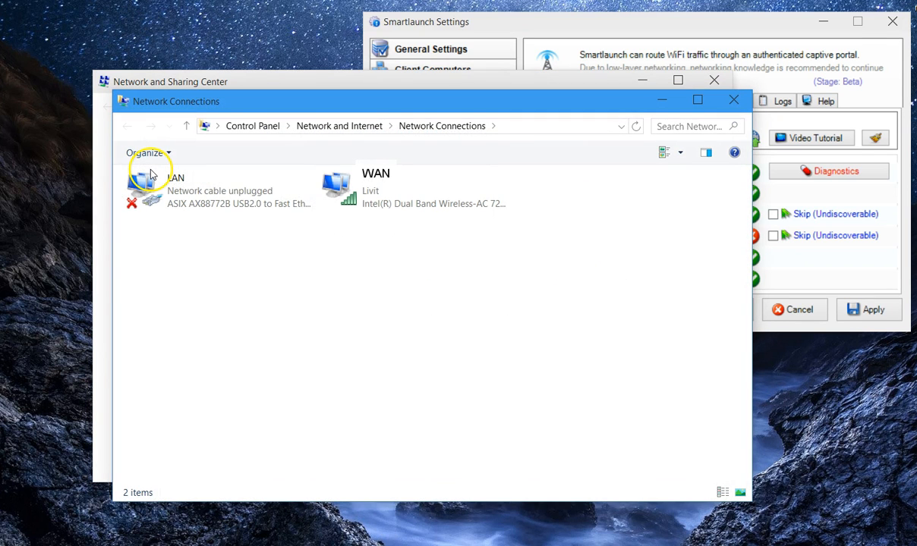
click(212, 206)
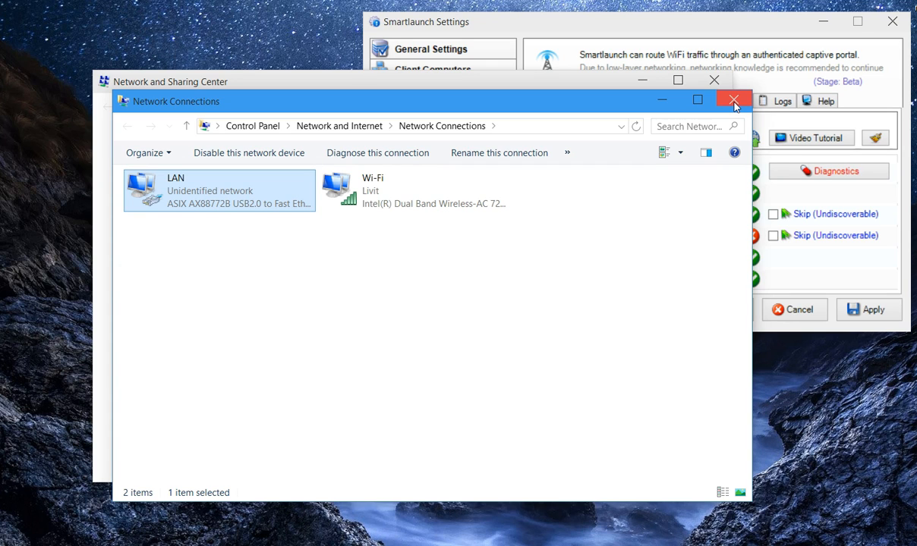
click(447, 259)
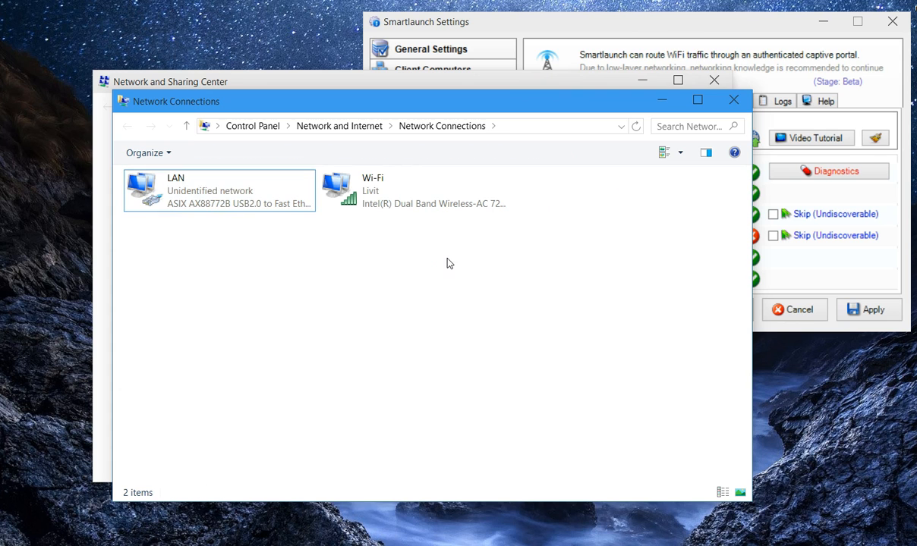
click(733, 101)
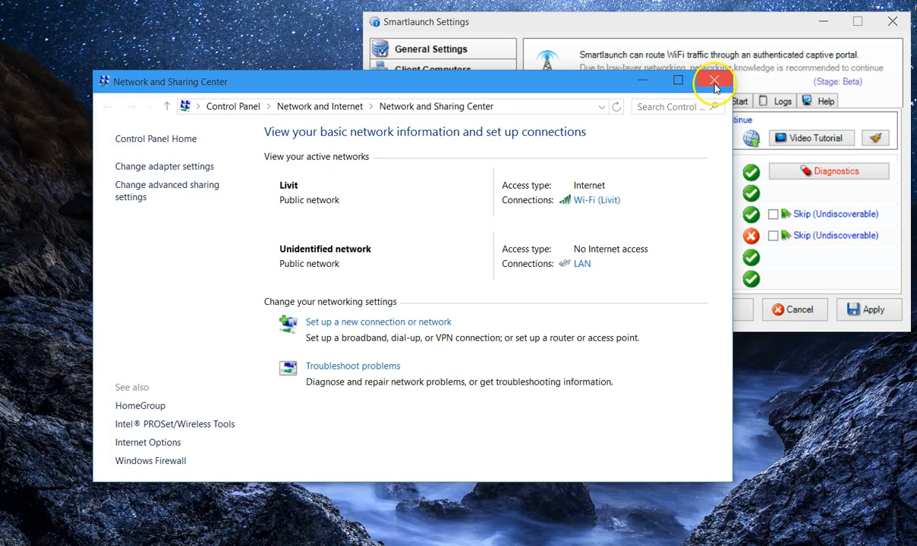
click(714, 82)
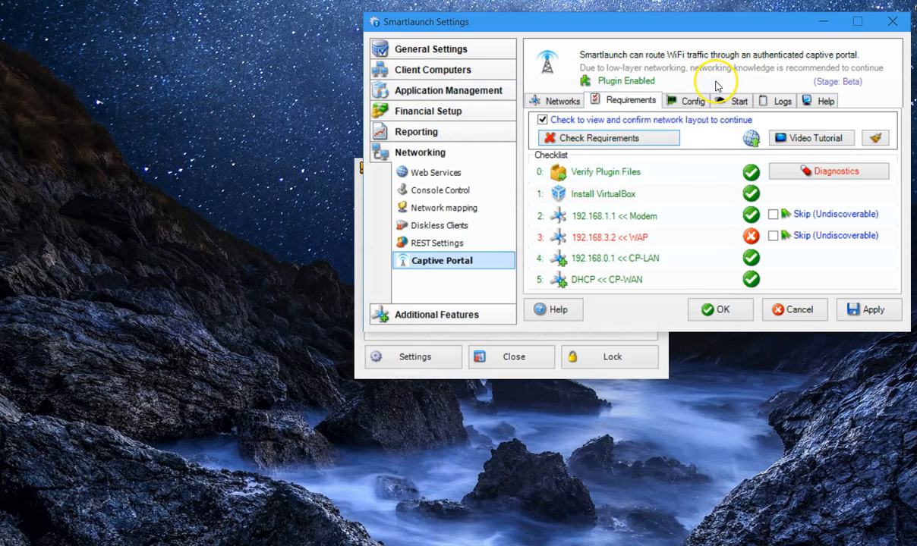
click(634, 141)
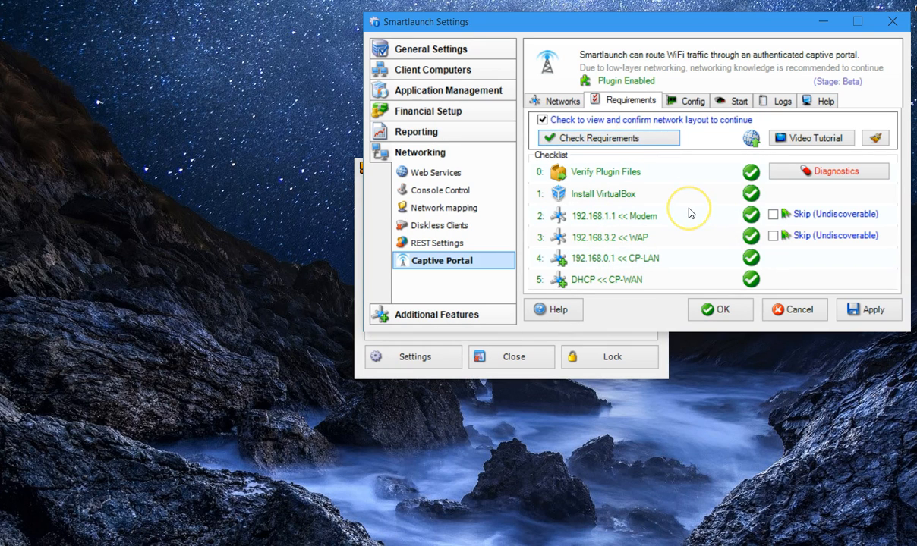
Step: Set up the captive portal plugin in its configuration and confirm the plugin extraction
click(695, 107)
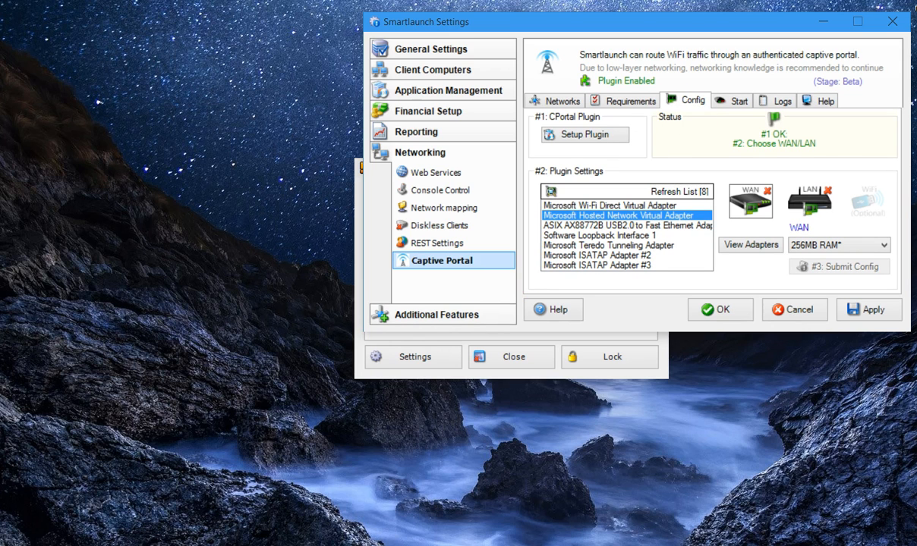
click(607, 141)
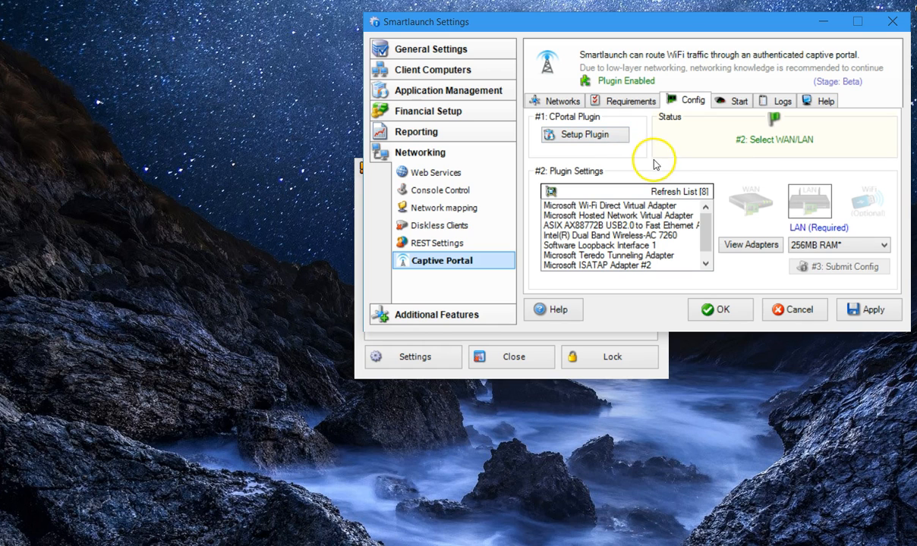
click(601, 137)
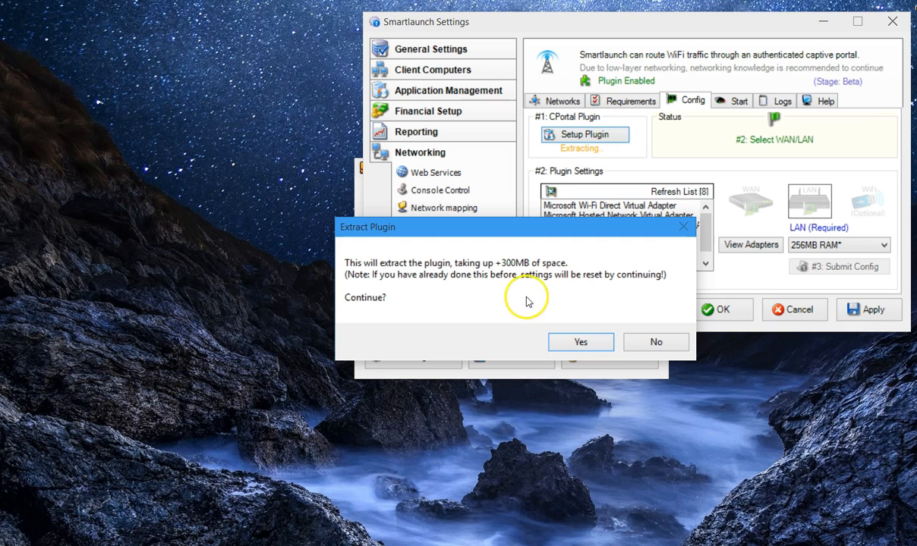
click(581, 342)
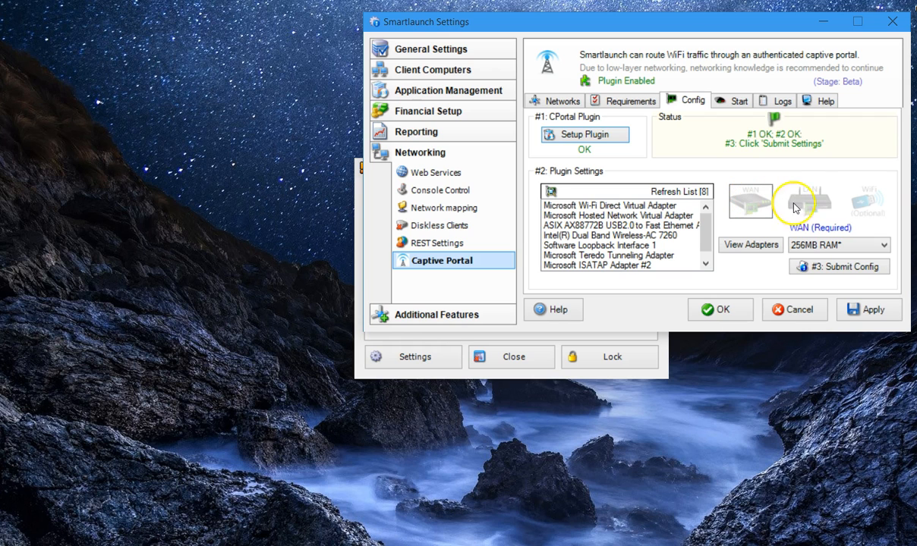
Step: View the Windows network adapters beside the plugin settings and assign the ASIX AX88772B USB2.0 to Fast Ethernet Adapter as the LAN
click(820, 208)
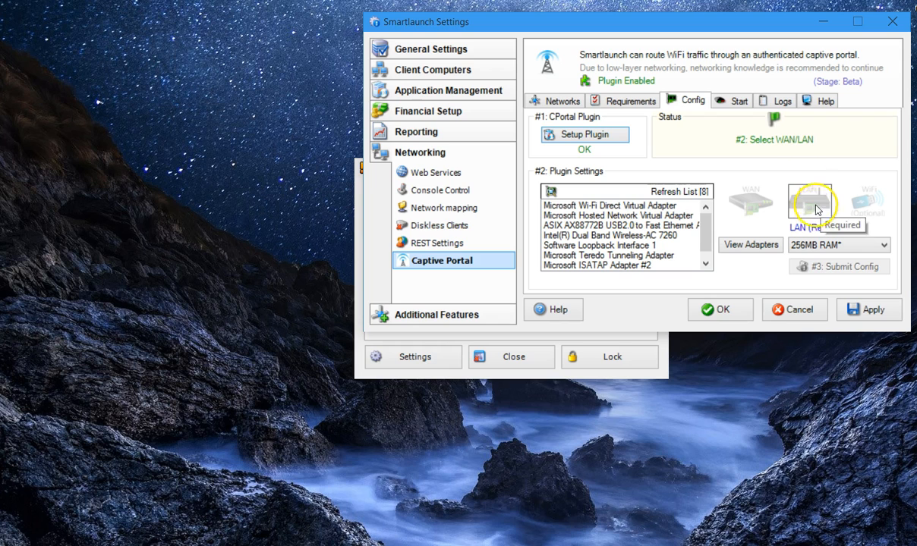
click(765, 249)
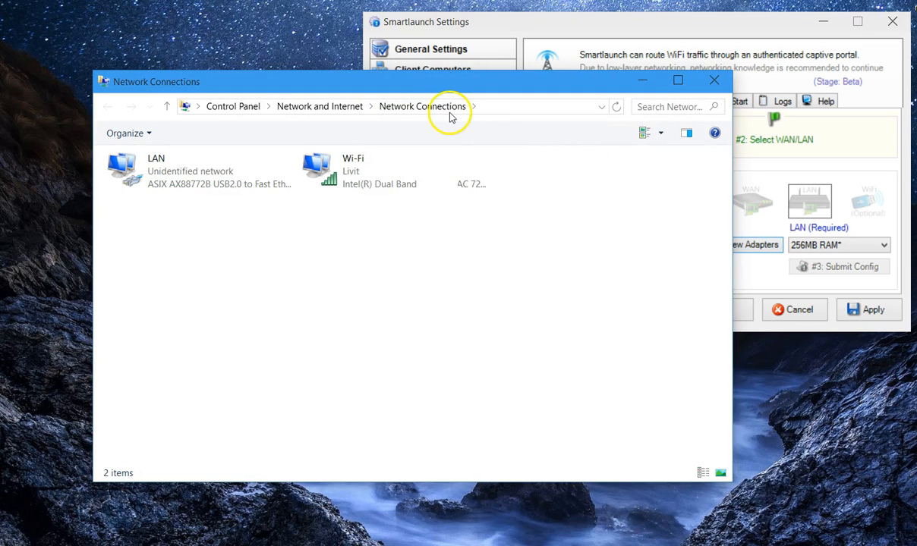
drag(446, 89, 386, 139)
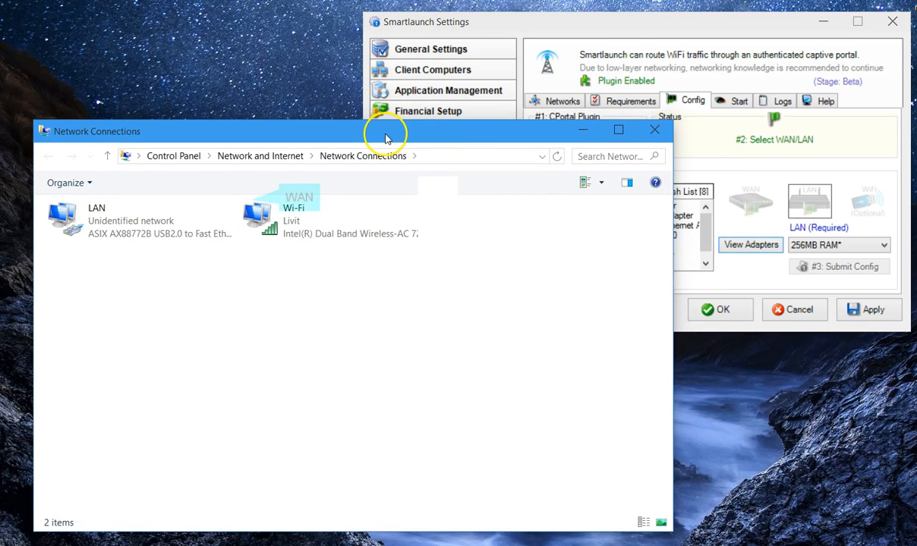
click(299, 225)
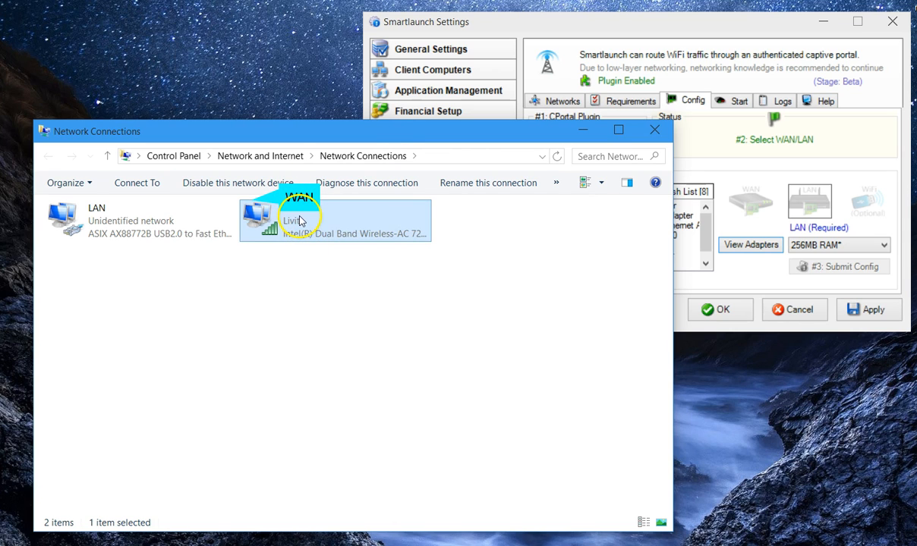
click(433, 235)
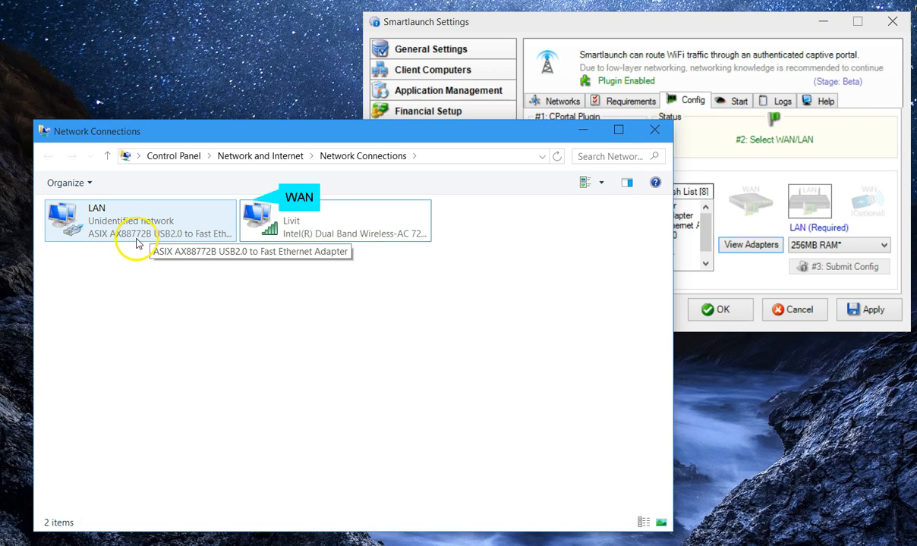
click(708, 22)
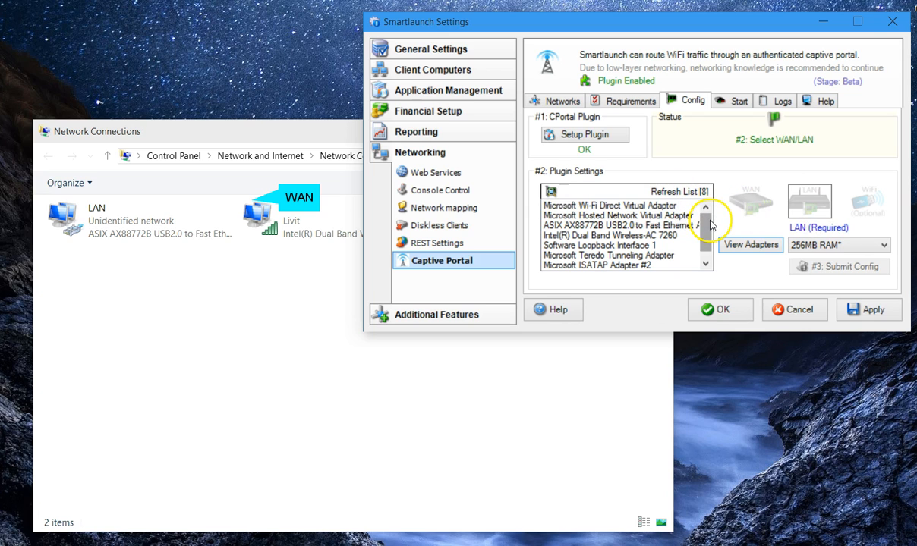
click(639, 226)
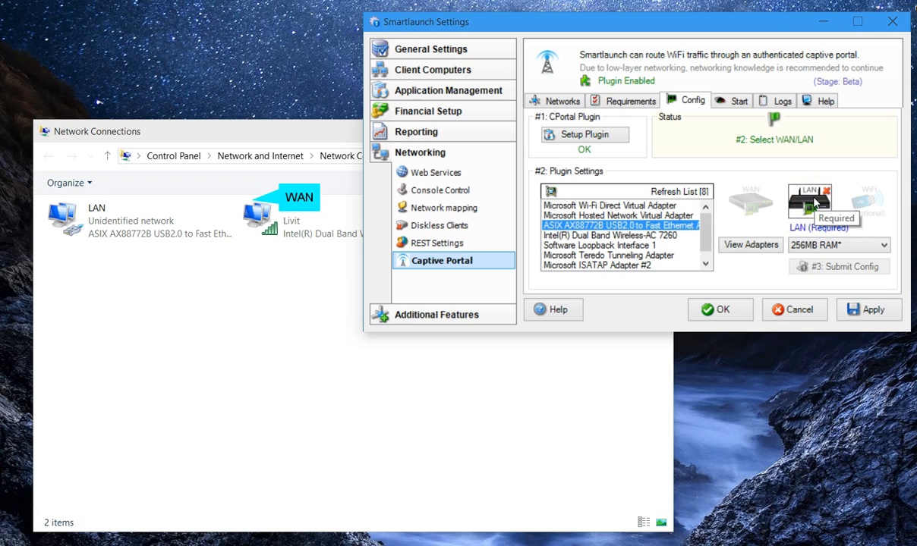
Step: Assign the Intel(R) Dual Band Wireless-AC 7260 adapter as the captive portal's WAN
click(747, 205)
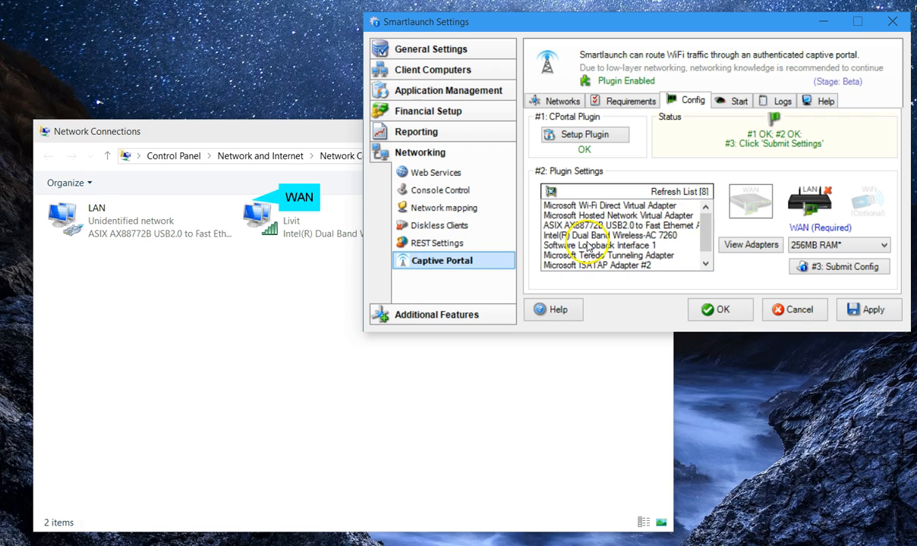
mouse_move(706, 207)
mouse_down()
mouse_move(714, 255)
mouse_move(705, 208)
mouse_up()
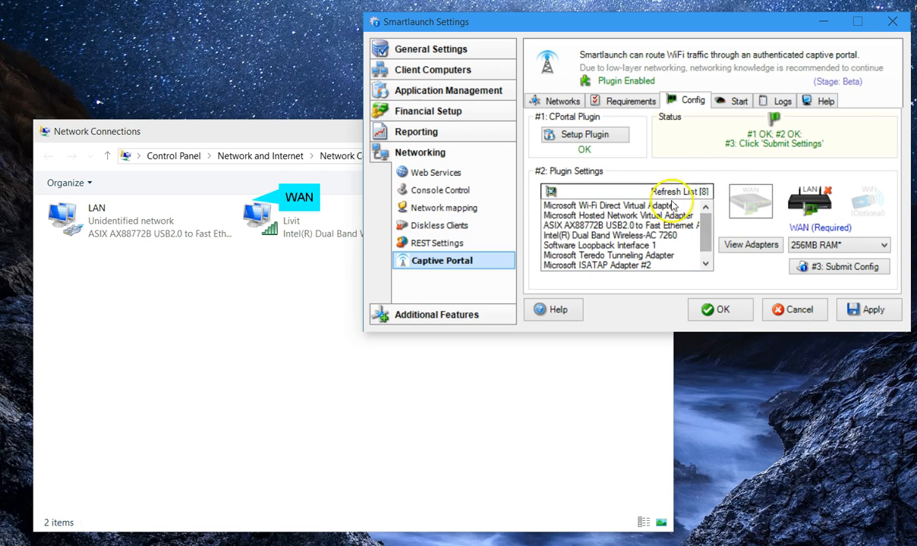
drag(300, 286, 320, 255)
click(666, 47)
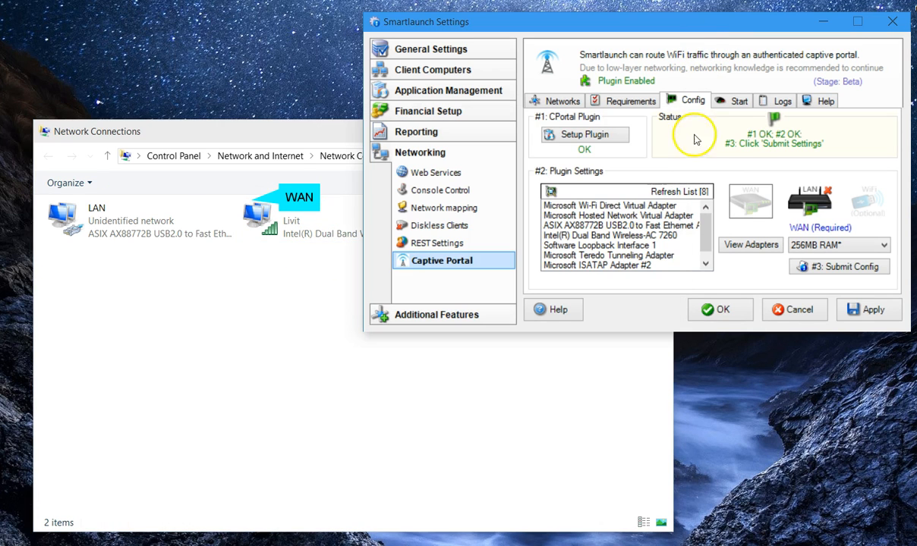
click(628, 236)
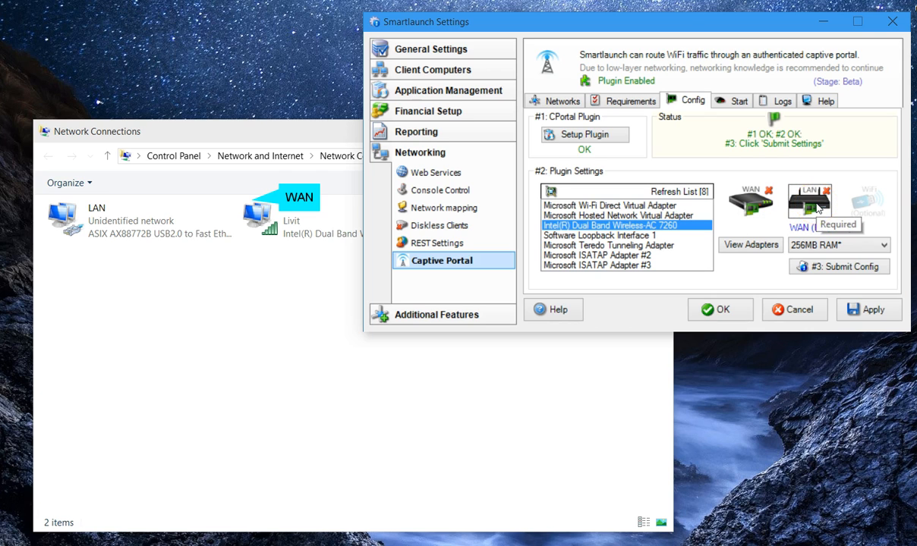
Step: Choose 256MB RAM for the captive portal plugin and submit the configuration
click(844, 246)
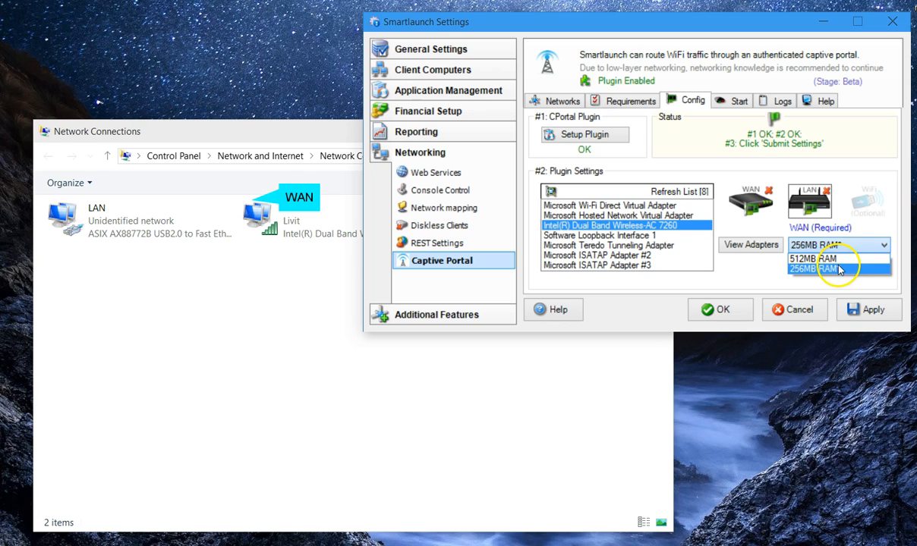
click(836, 270)
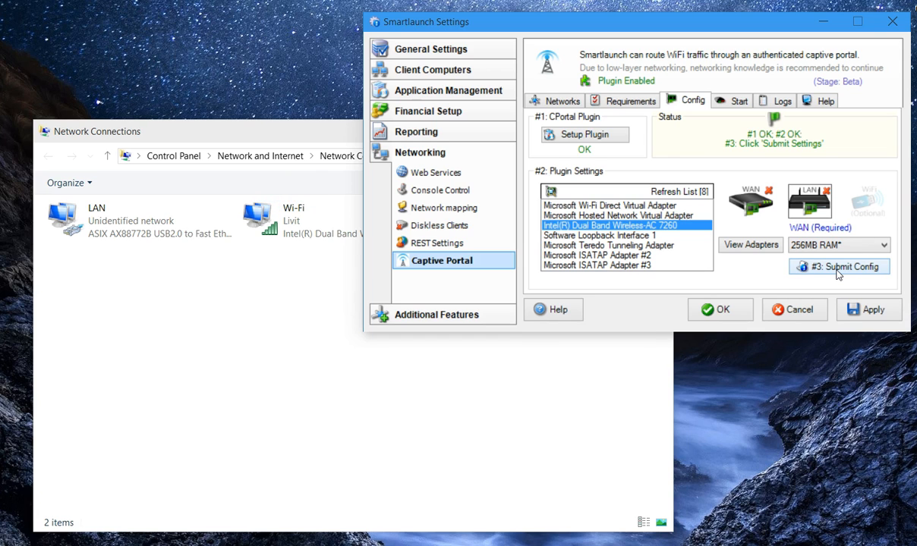
click(837, 272)
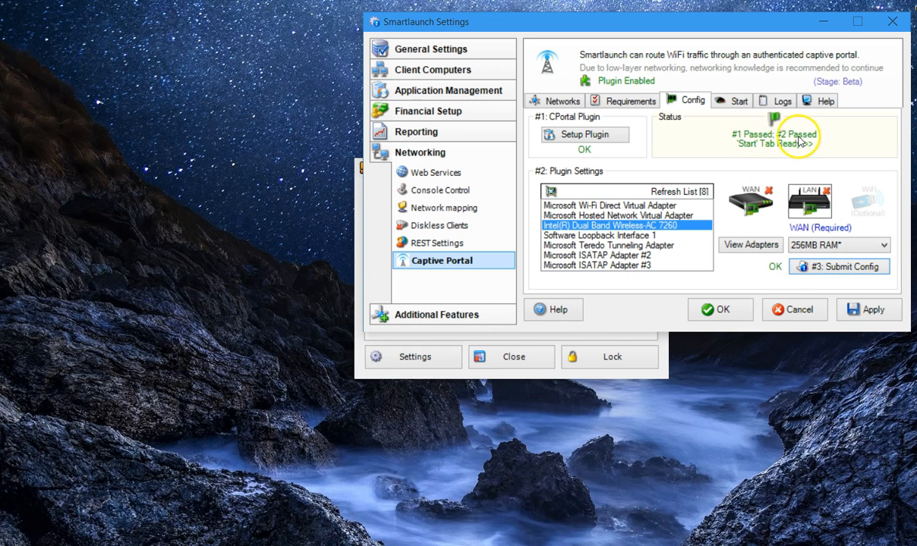
Step: Enable the captive portal to launch the plugin, leaving the virtual hotspot off
click(733, 106)
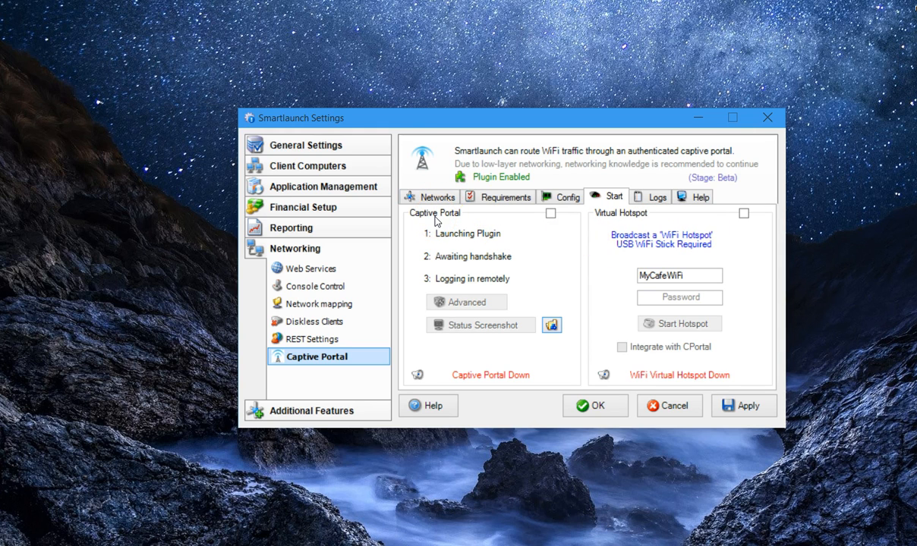
click(551, 214)
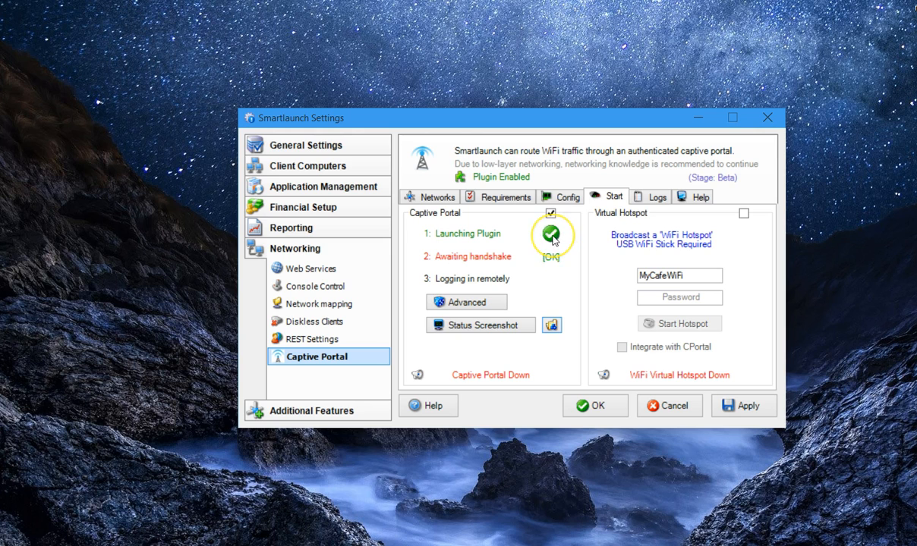
click(520, 240)
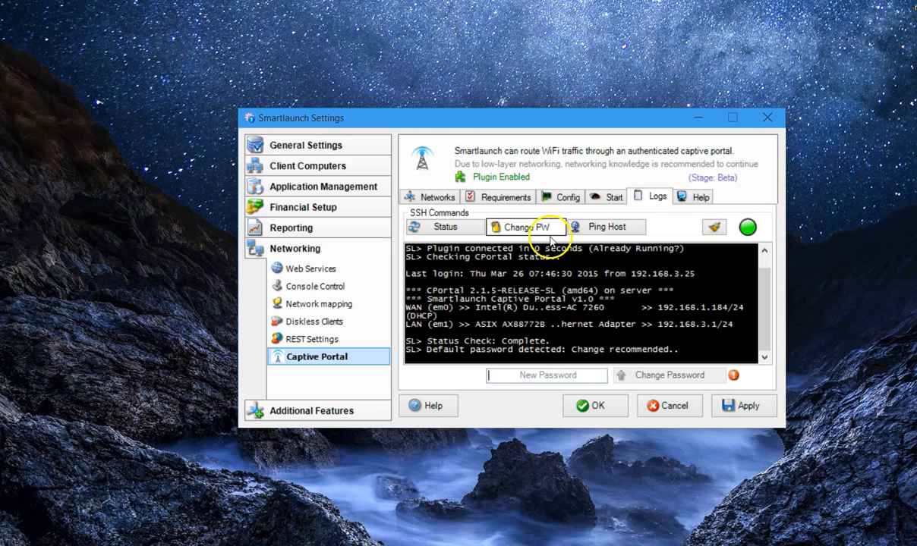
Step: Review the captive portal's plugin launch, handshake and remote login stages
click(601, 198)
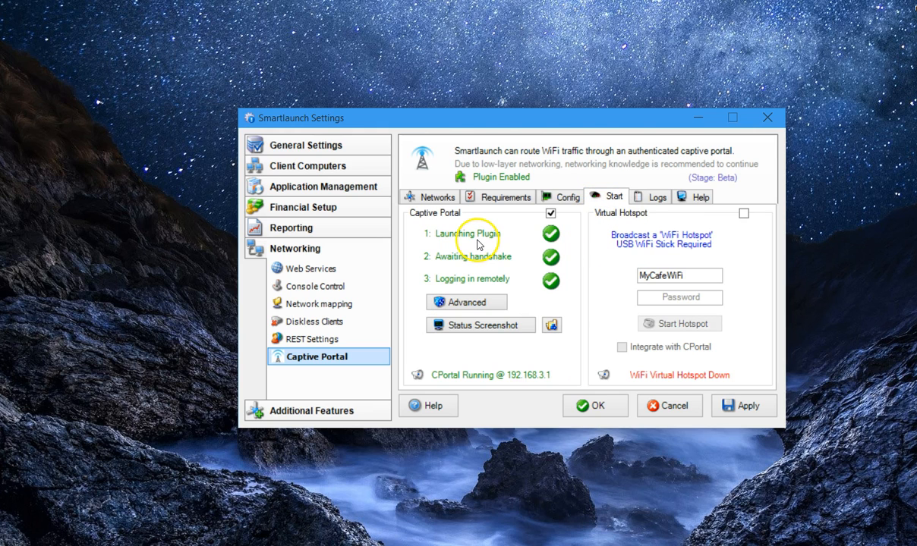
mouse_move(453, 242)
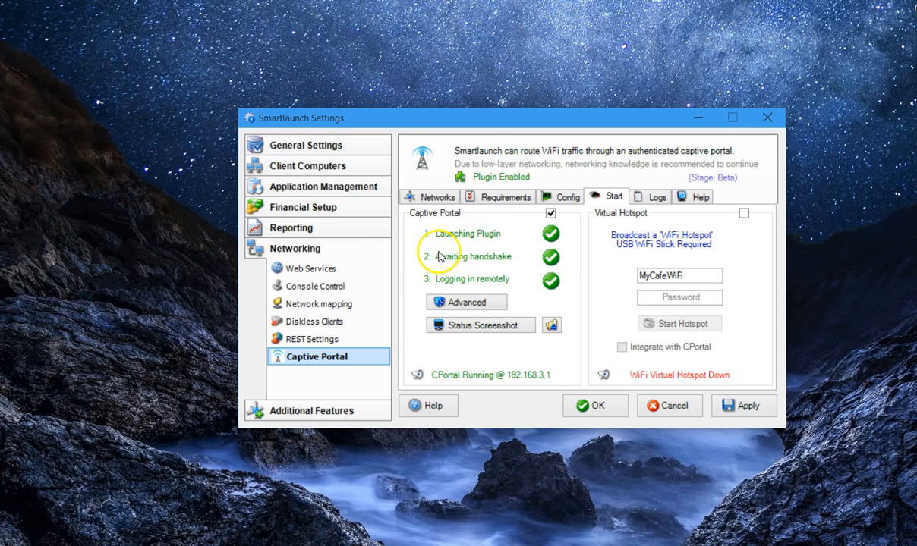
mouse_move(466, 258)
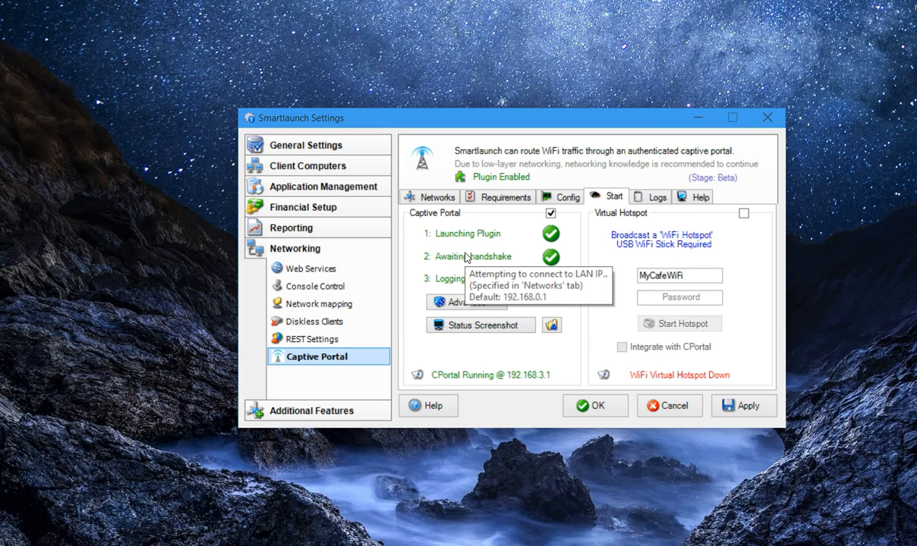
click(549, 260)
click(497, 284)
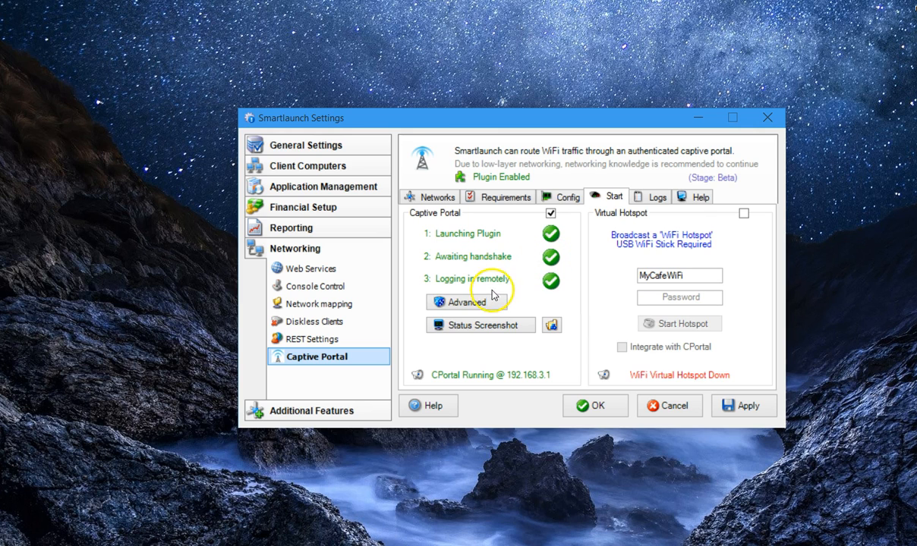
click(555, 287)
click(613, 202)
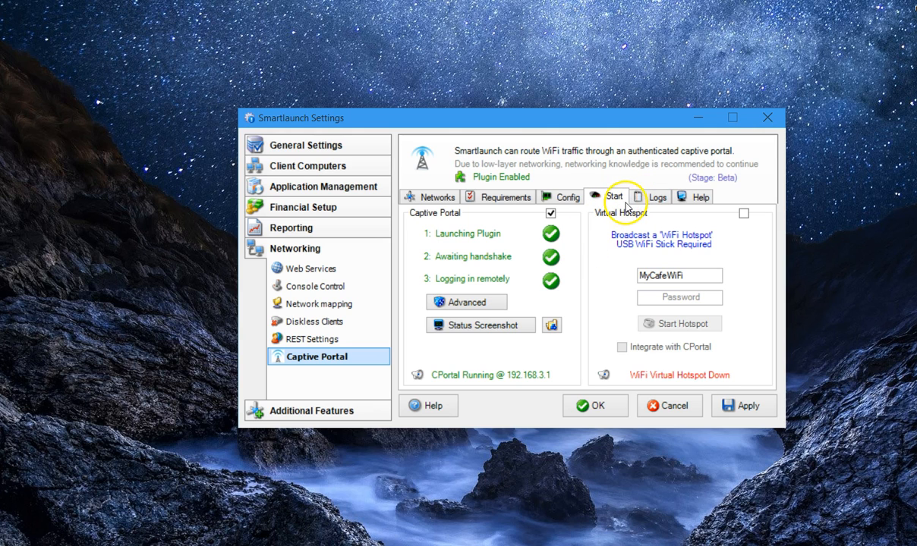
Step: Replace the captive portal's default password by entering the new password under the log's SSH commands, and apply the settings
click(657, 198)
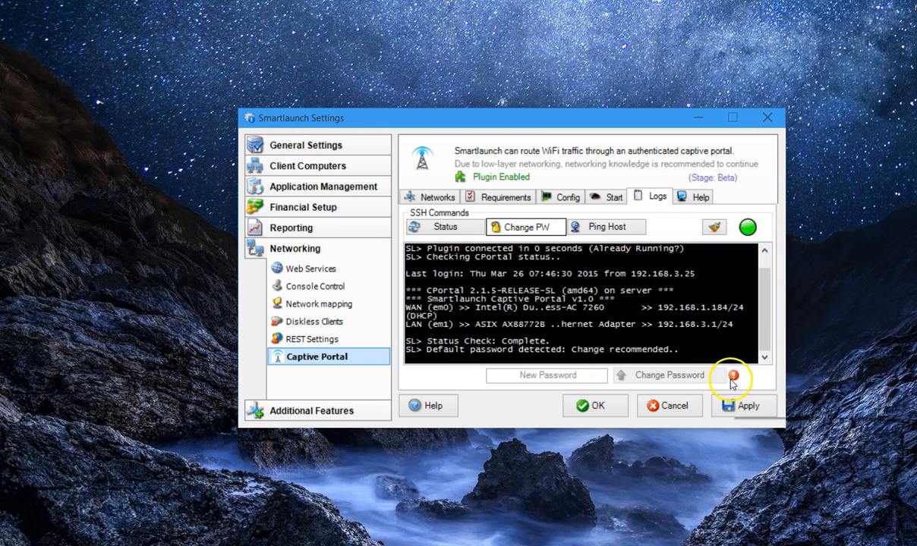
mouse_move(733, 377)
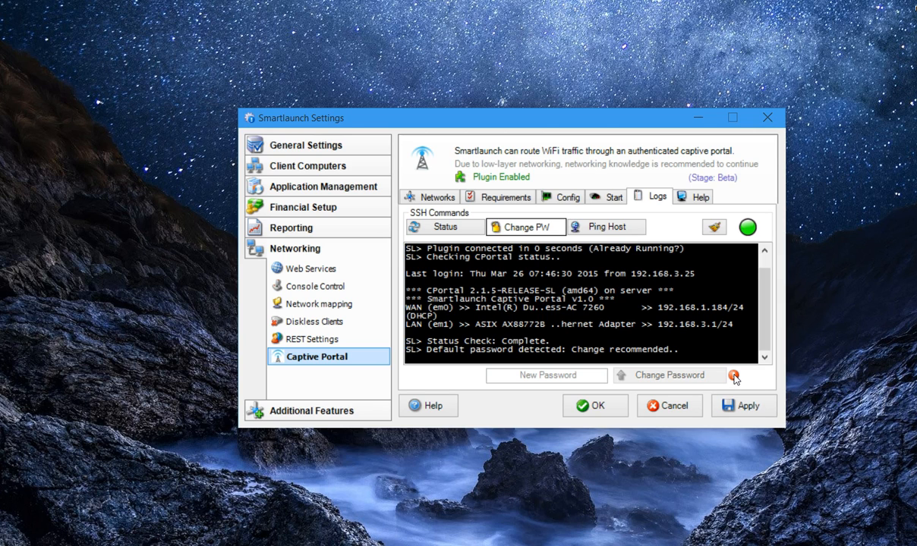
click(574, 376)
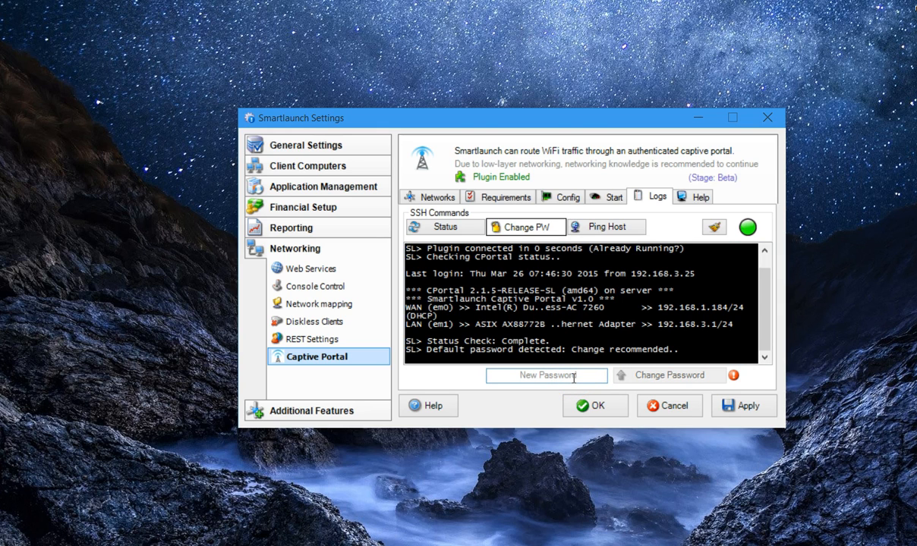
text(*****)
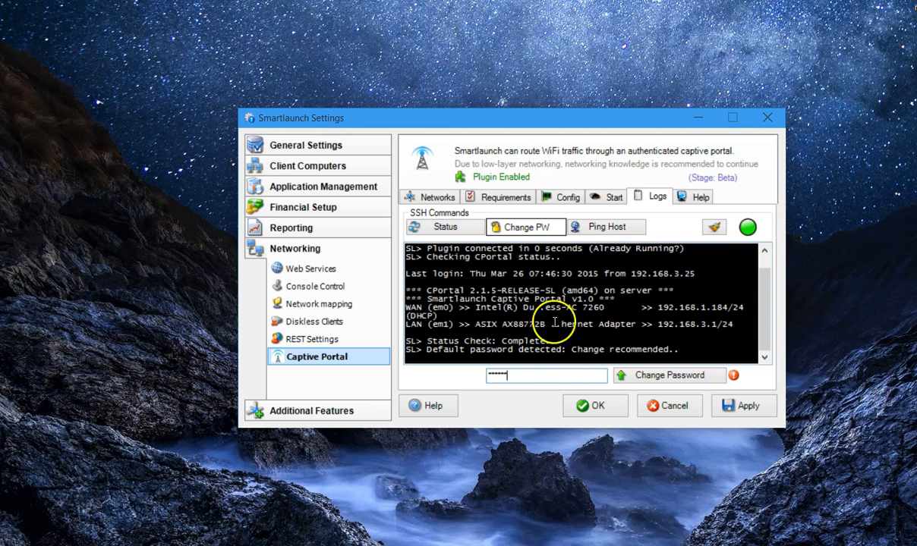
click(687, 377)
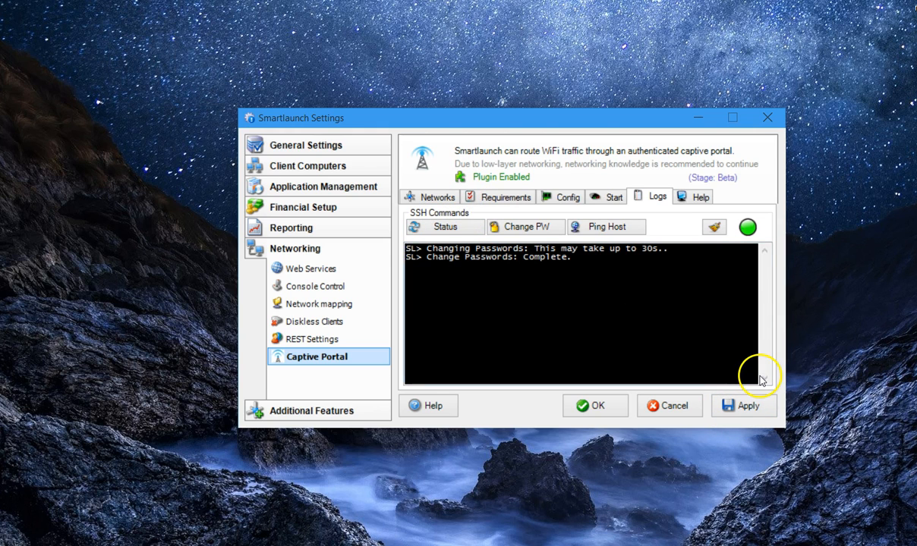
click(757, 410)
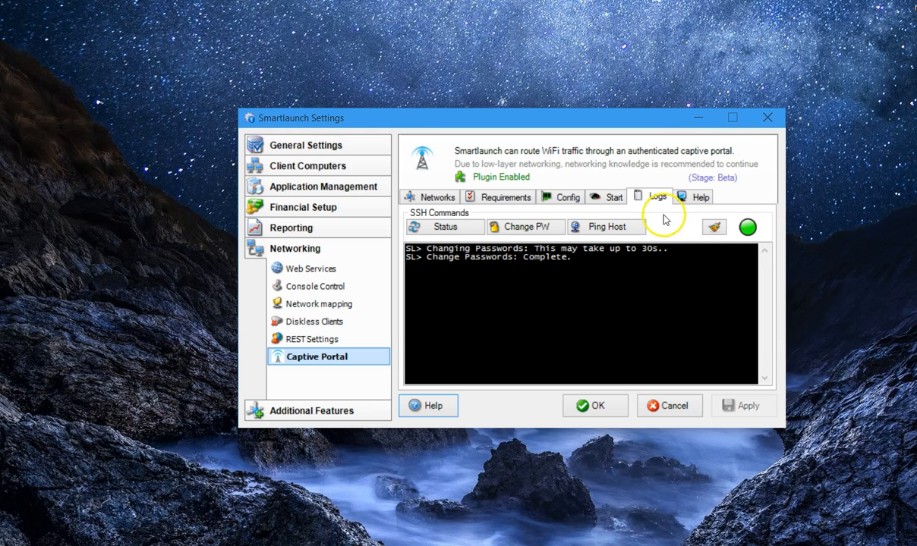
Step: Open the captive portal's advanced network configuration, accept the warning, and log in as admin with the account password
click(610, 199)
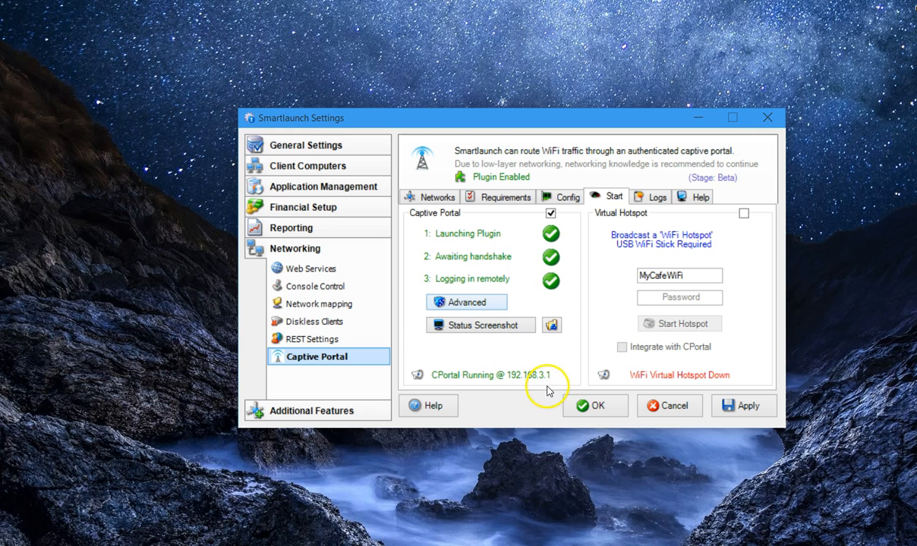
click(469, 303)
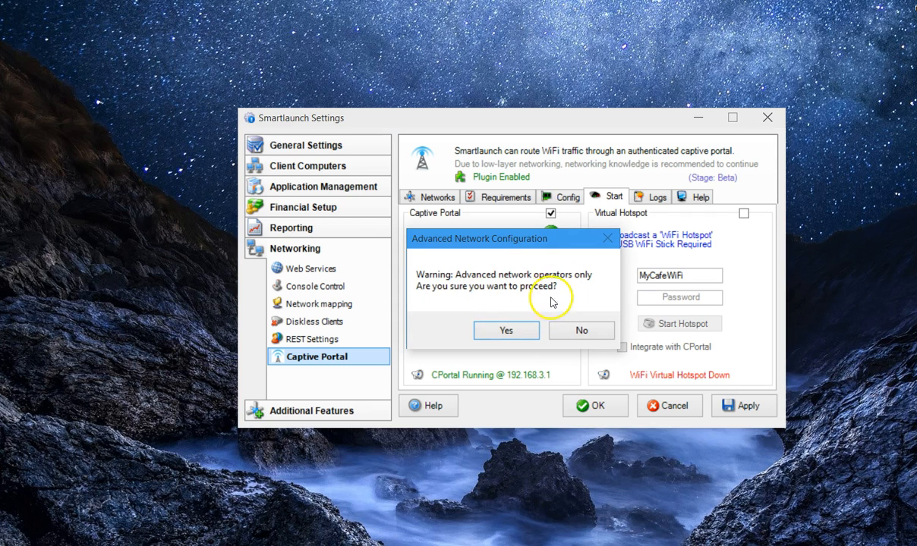
click(519, 339)
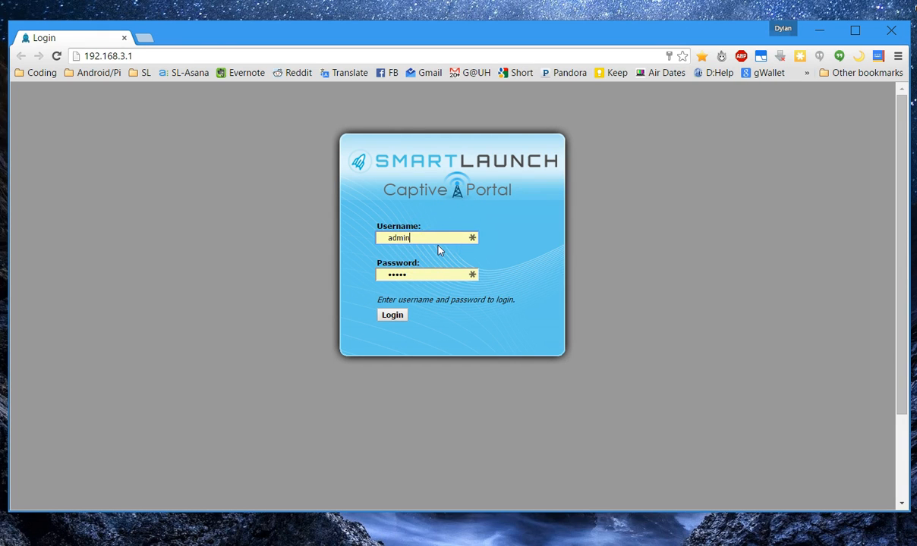
key(Tab)
text(•)
key(ctrl+a)
text(••••••)
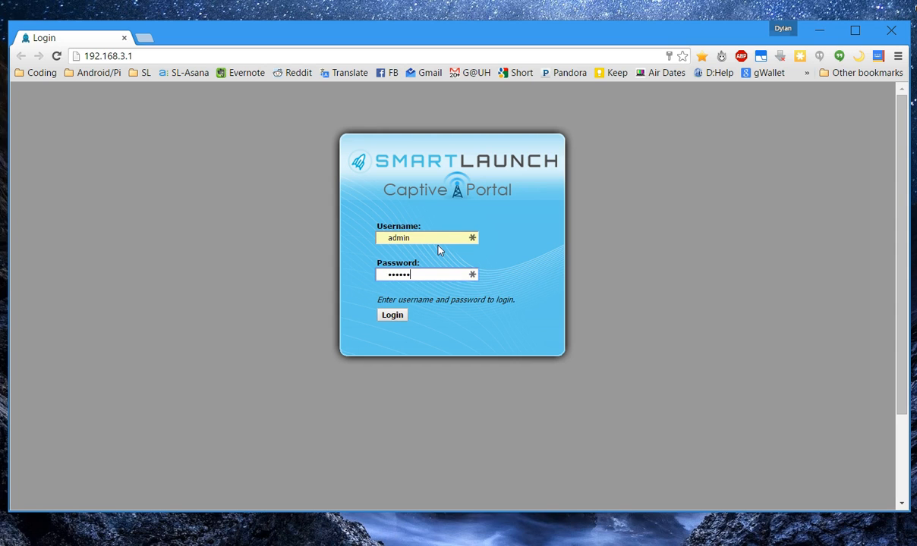
click(390, 314)
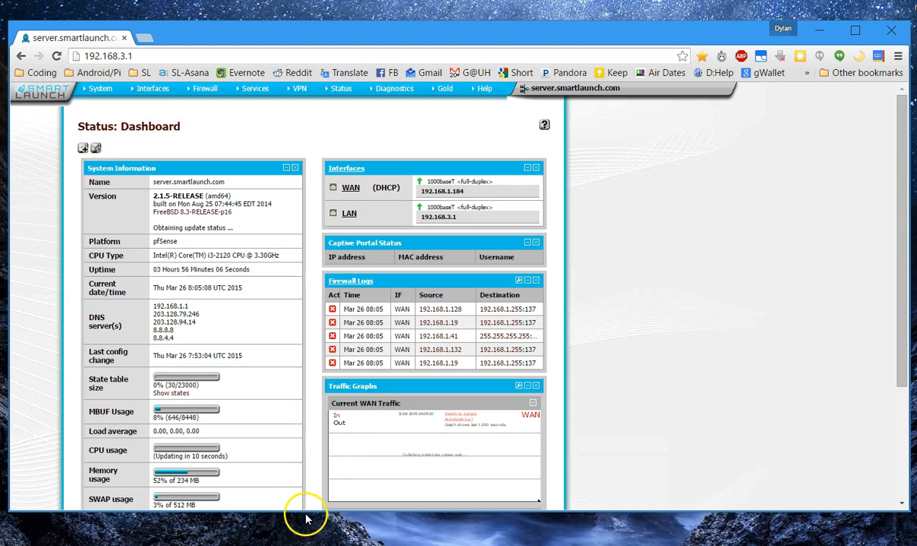
Step: Examine the portal dashboard's DNS servers, memory and disk usage, interfaces and firewall logs, and close the browser window
drag(321, 510, 314, 540)
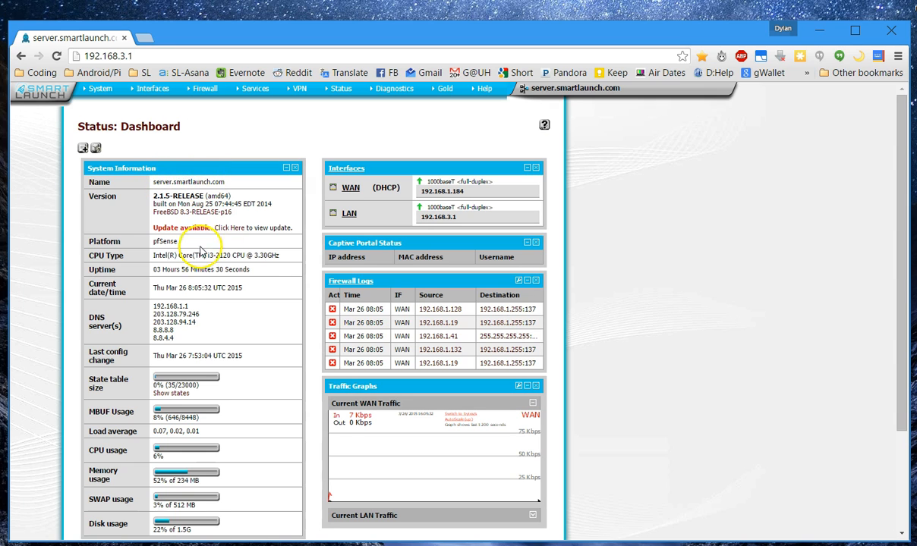
scroll(259, 248, down, 1)
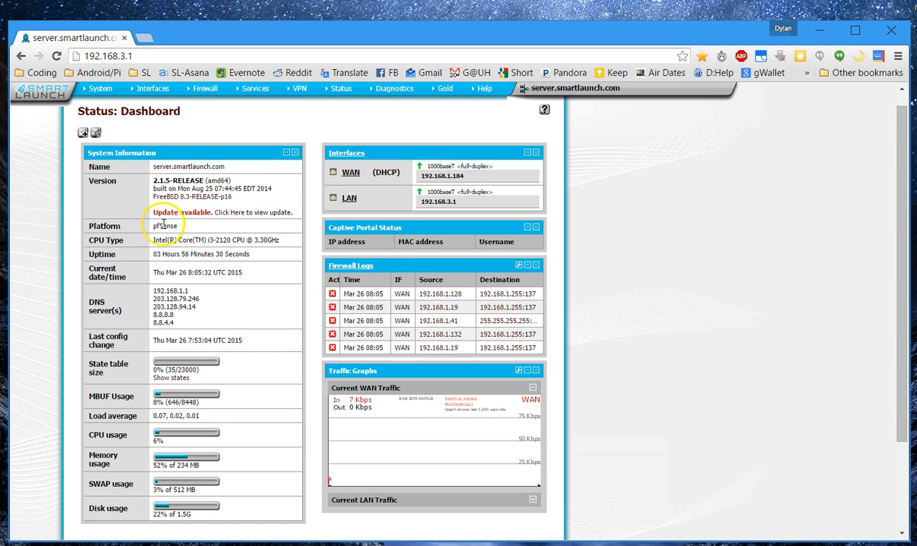
scroll(164, 225, down, 1)
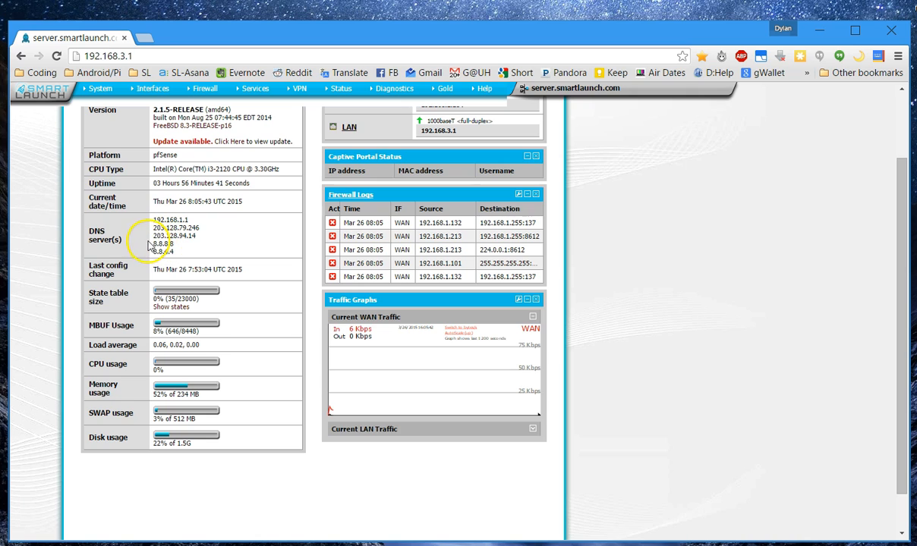
drag(151, 241, 197, 251)
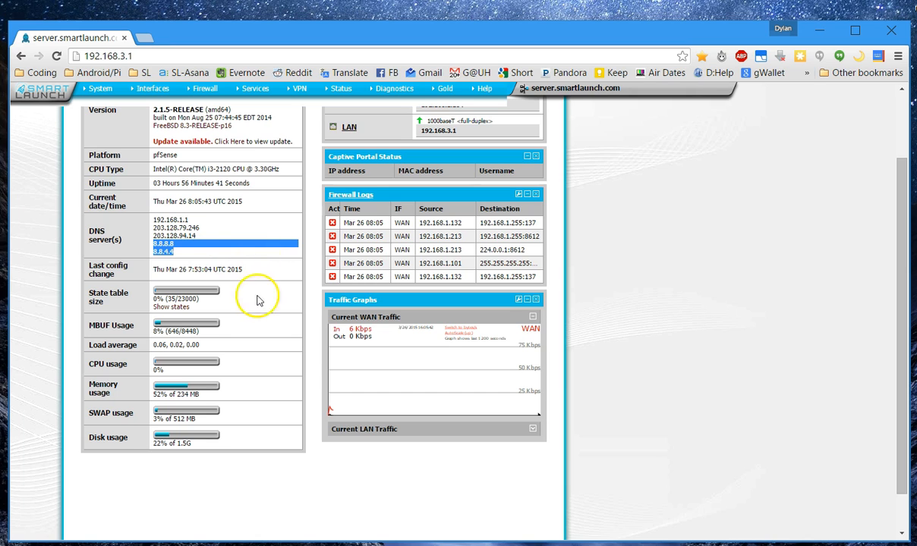
click(265, 339)
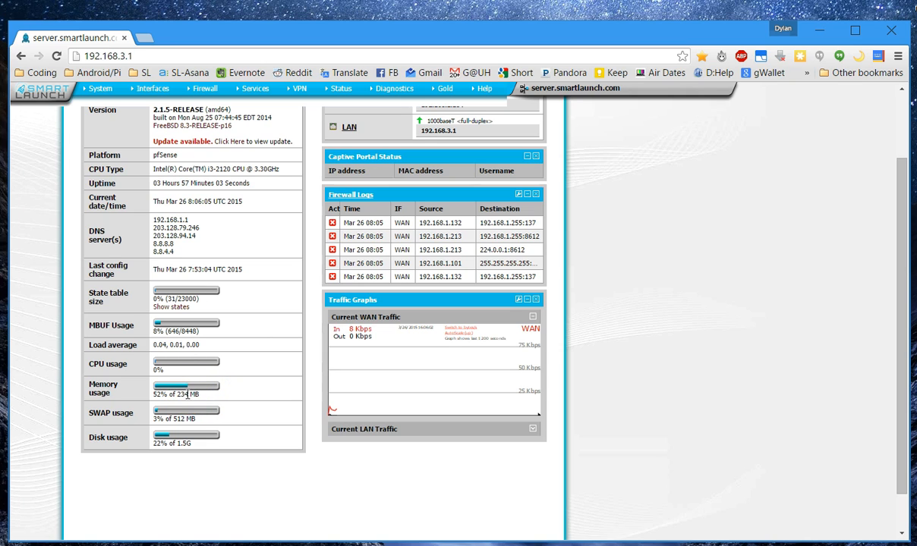
click(250, 369)
scroll(250, 370, up, 1)
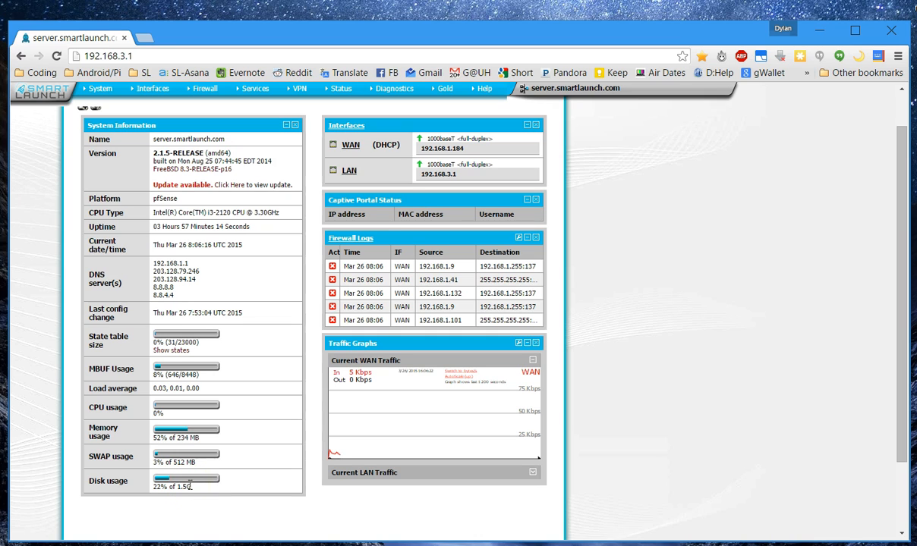
drag(239, 296, 279, 214)
click(674, 162)
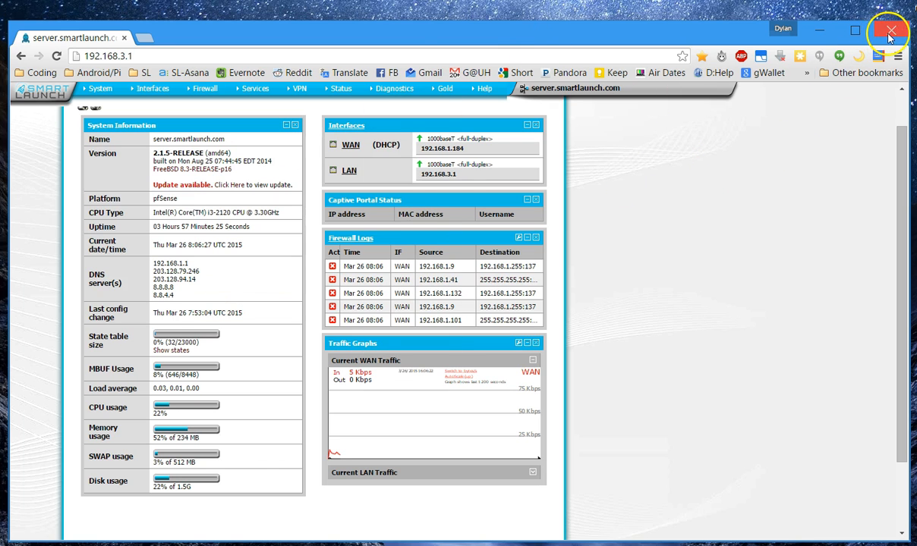
click(507, 59)
click(507, 61)
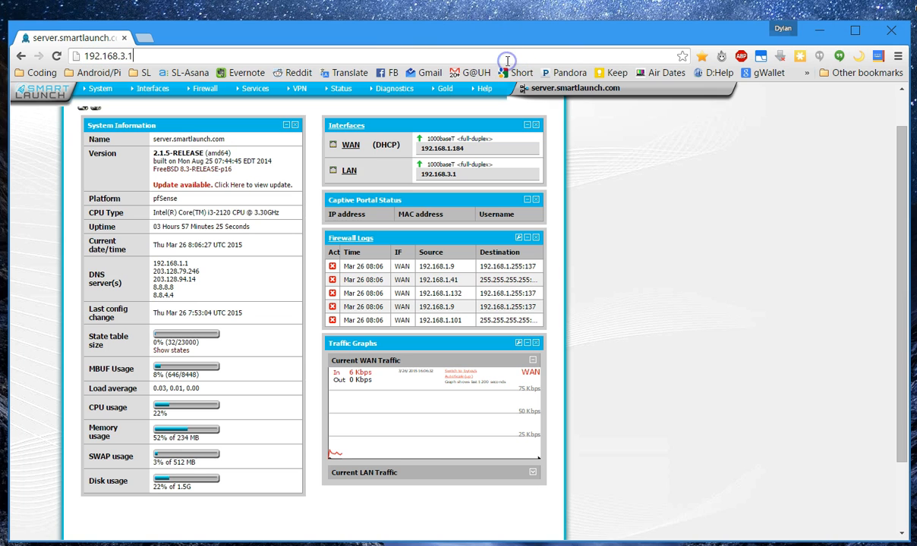
click(890, 31)
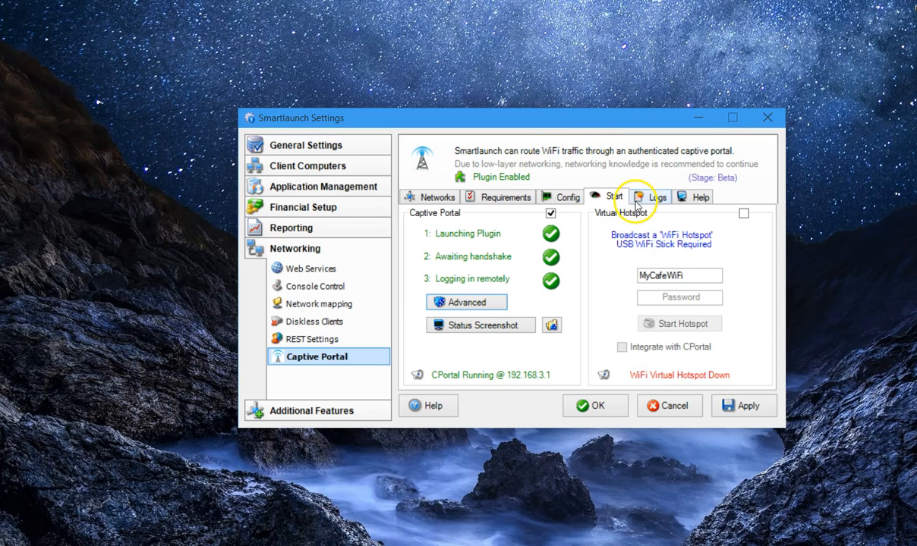
Step: Request a captive portal status screenshot, check the saved Screenshots folder and close it
click(494, 330)
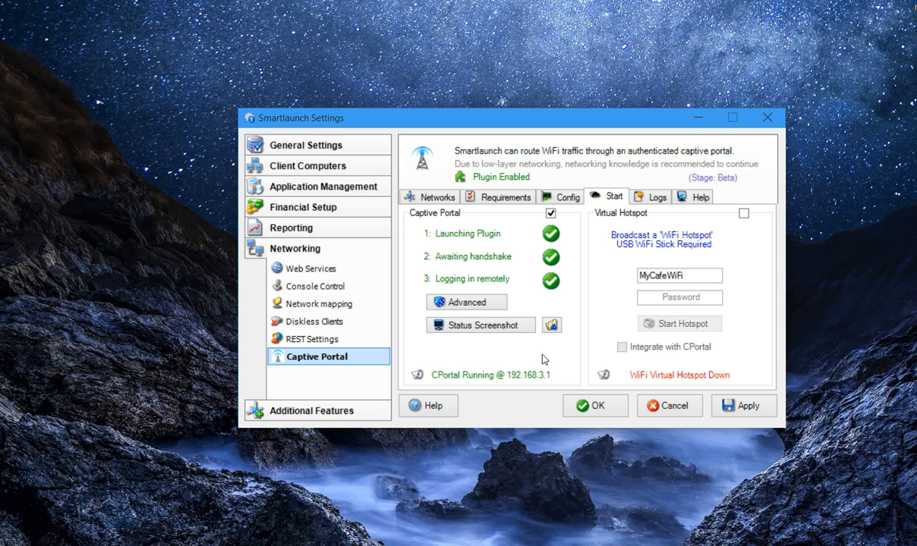
click(552, 326)
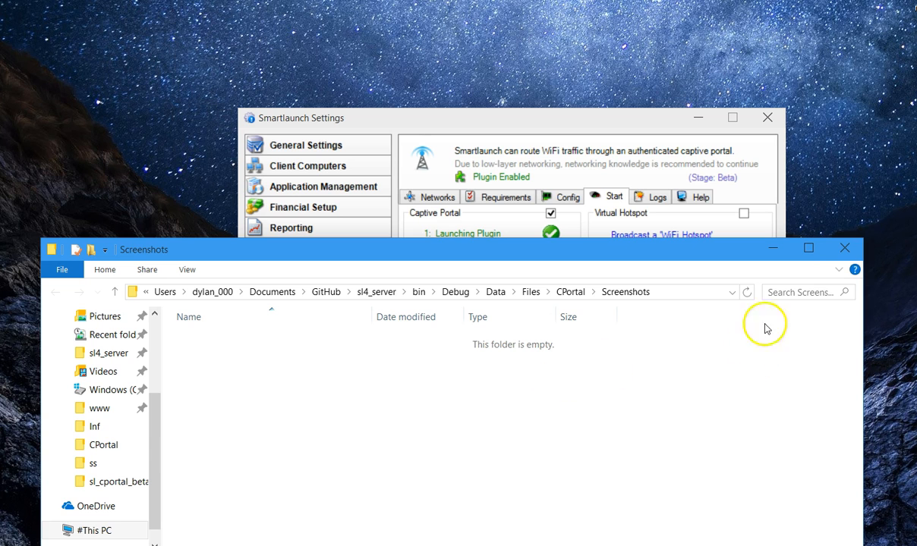
click(845, 248)
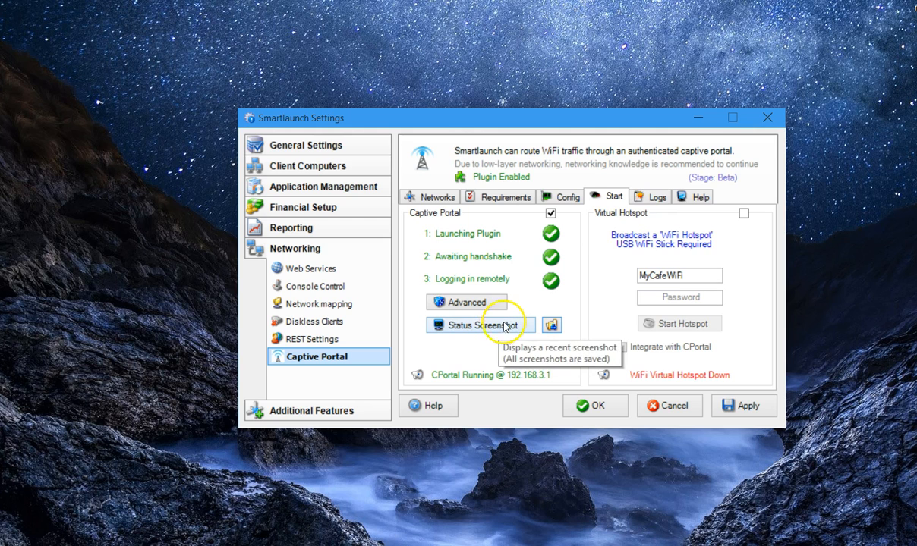
Step: Clear the captive portal log, run a status check to review the WAN and LAN assignments, and apply the settings
click(649, 202)
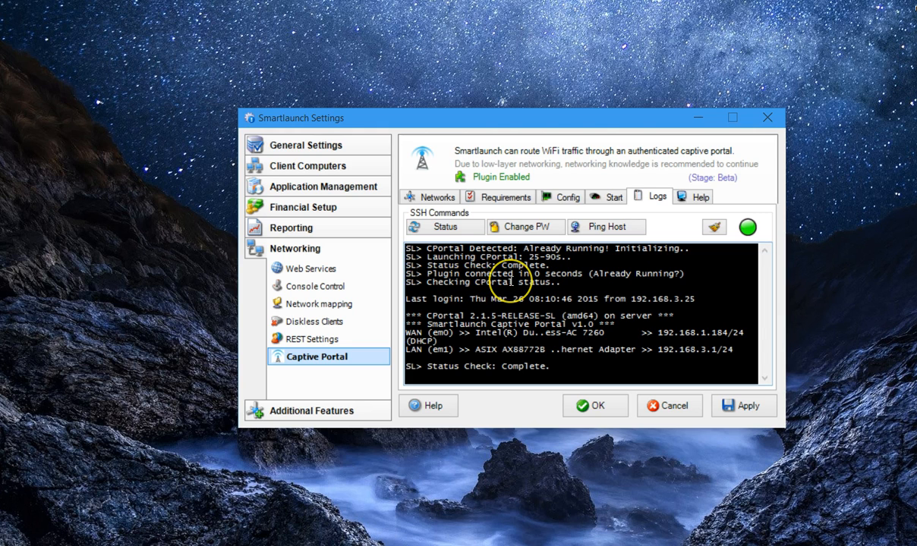
click(715, 227)
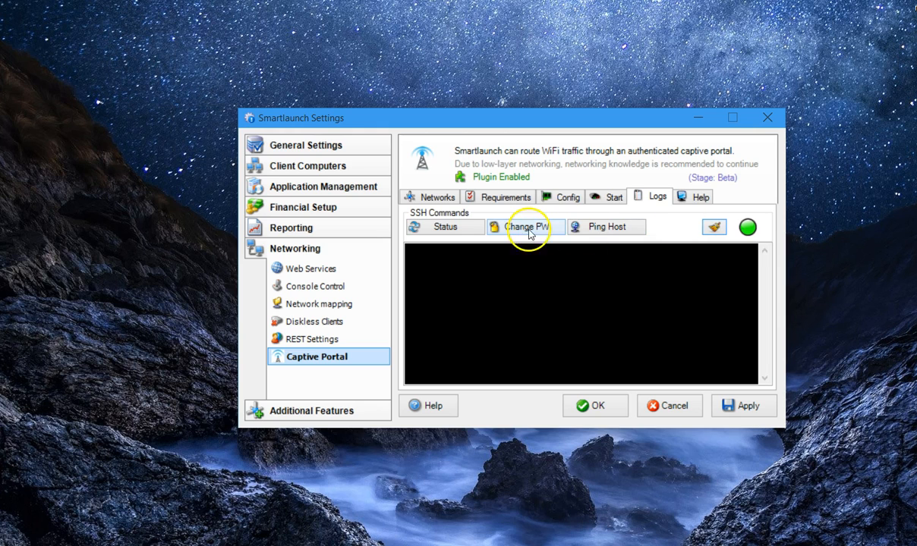
click(452, 230)
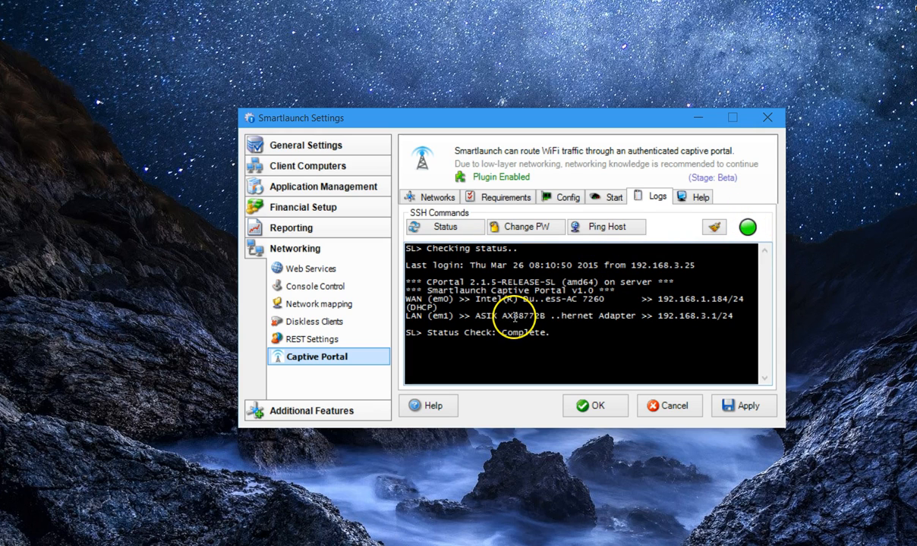
click(443, 281)
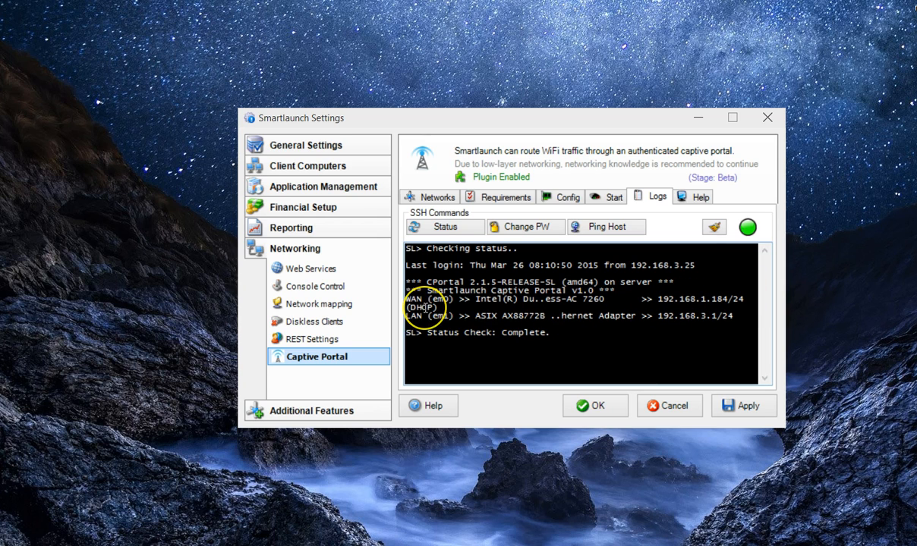
drag(406, 307, 438, 307)
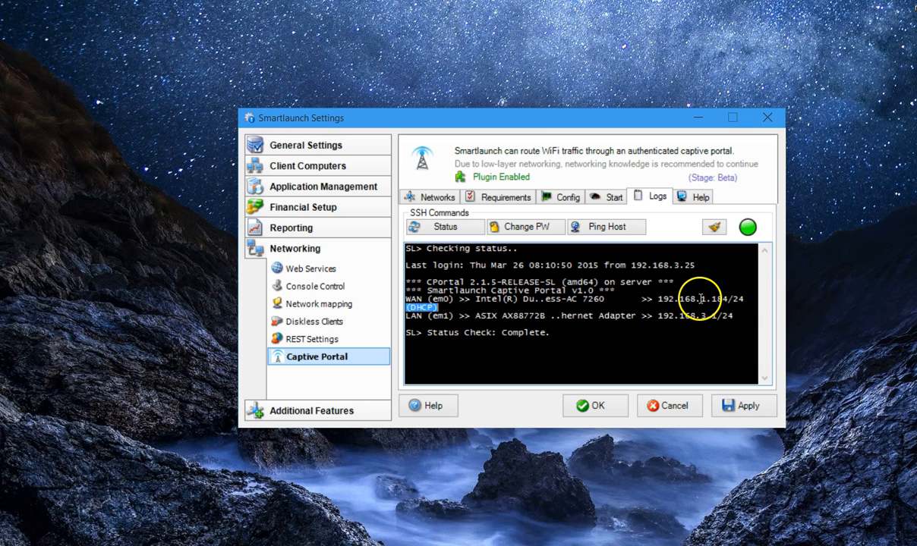
click(742, 304)
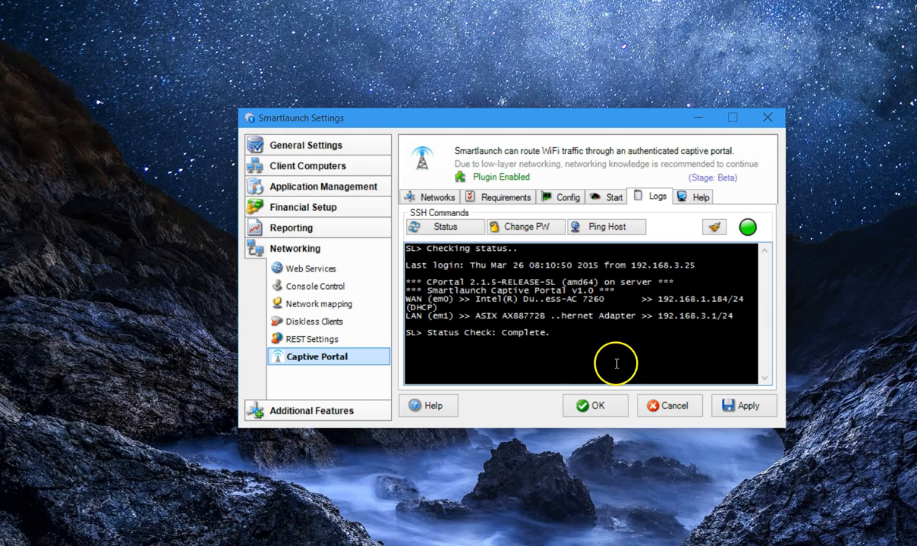
click(746, 407)
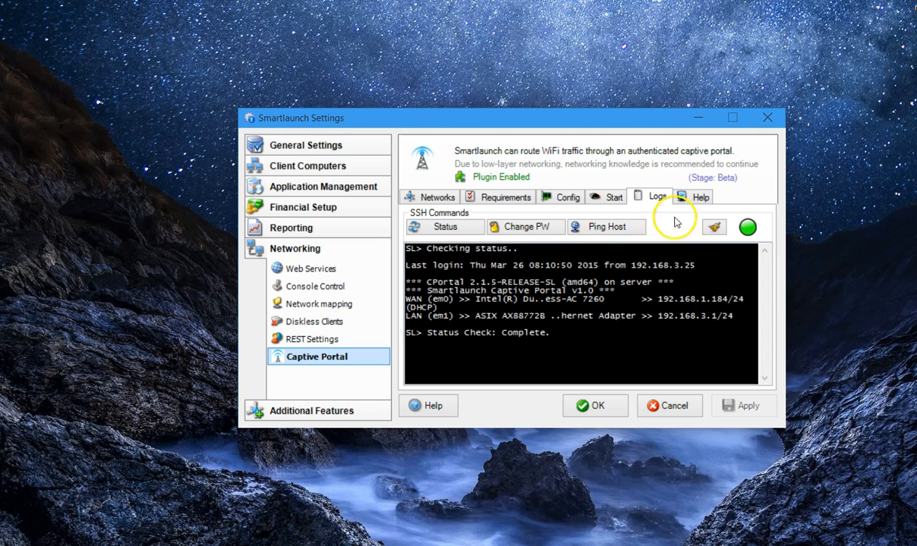
Step: Look over the captive portal's tutorial help and the diagnostics options under the requirements, closing the diagnostics without running them
click(701, 199)
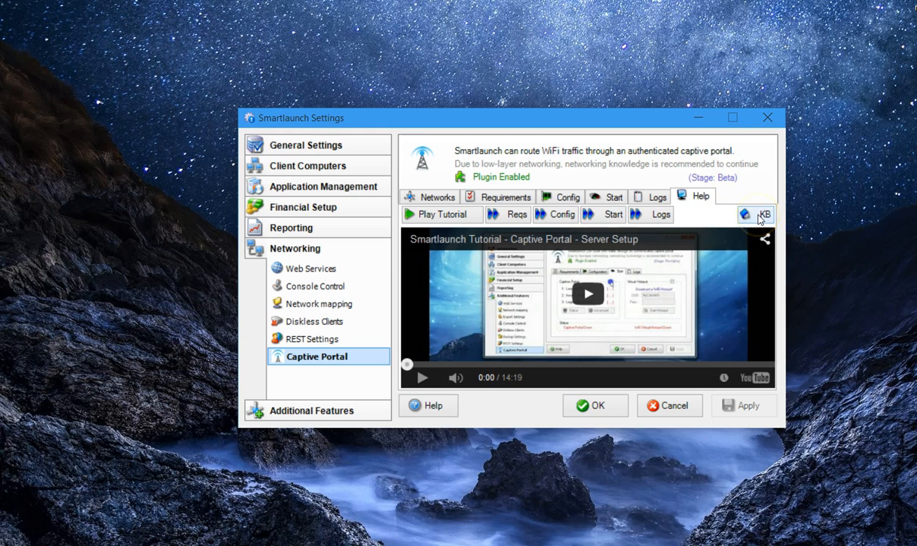
click(508, 199)
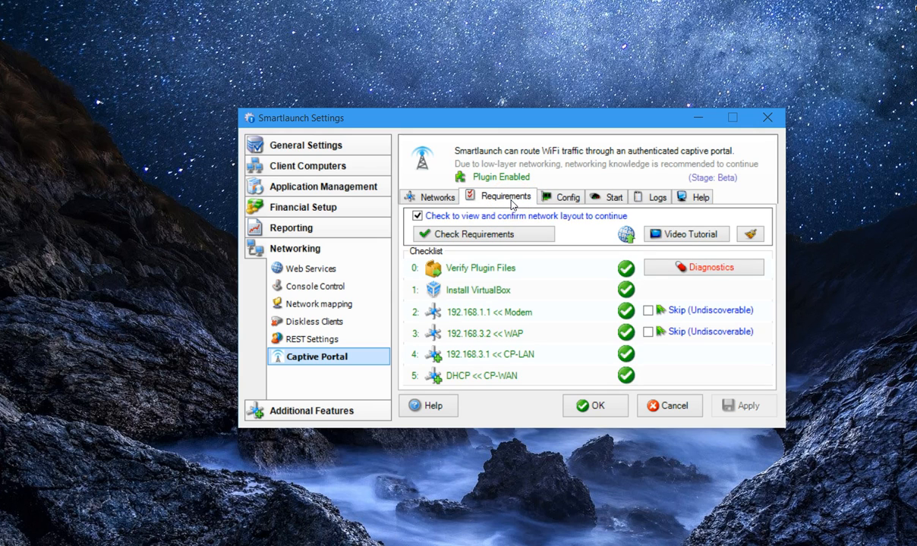
click(692, 270)
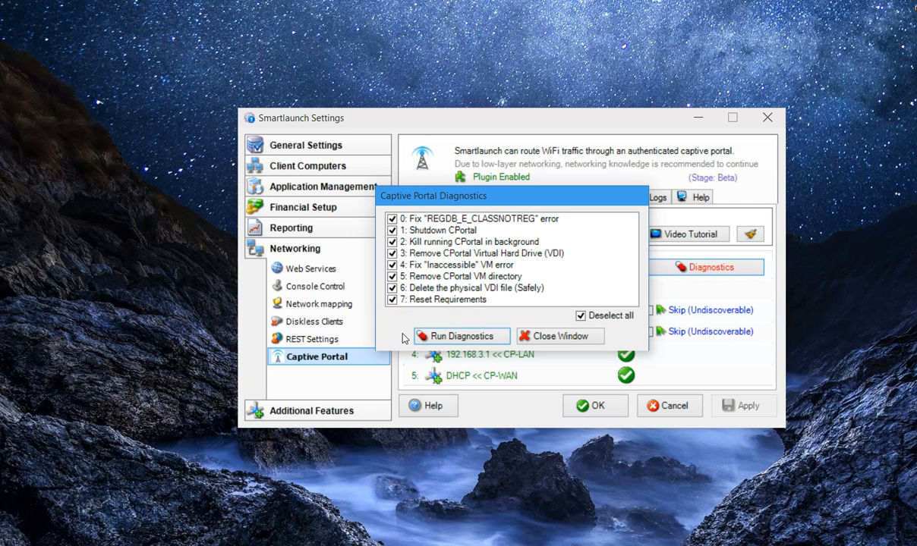
click(543, 339)
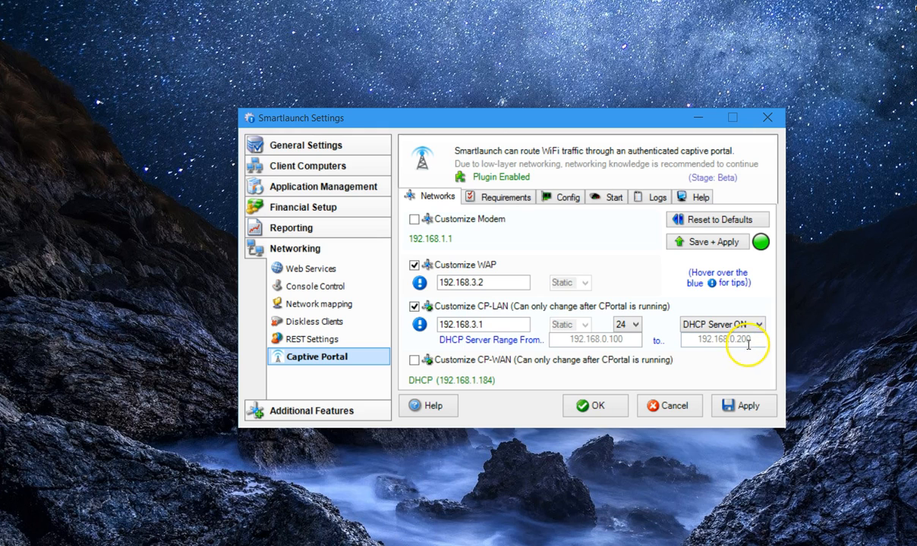
Step: Set the CP-LAN DHCP server range from 192.168.3.100 to 192.168.3.200
click(569, 338)
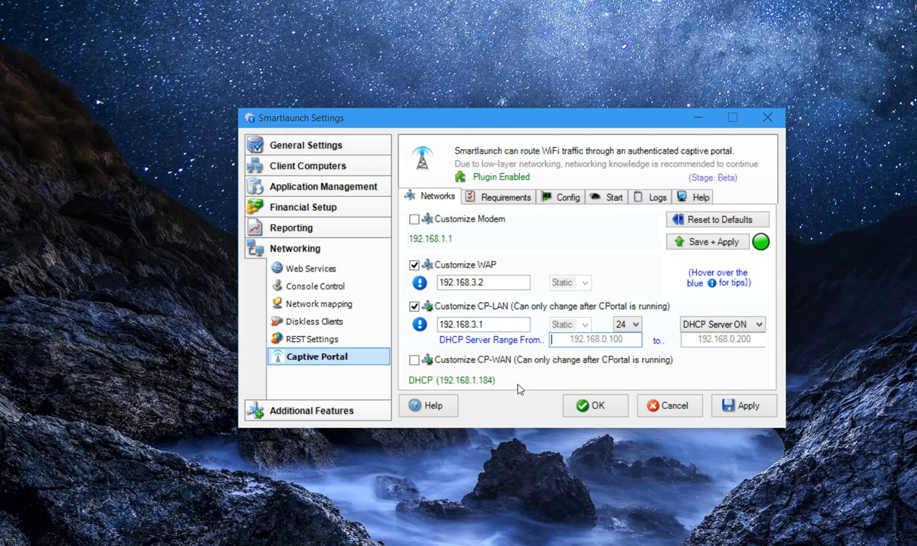
text(192.168.3.100)
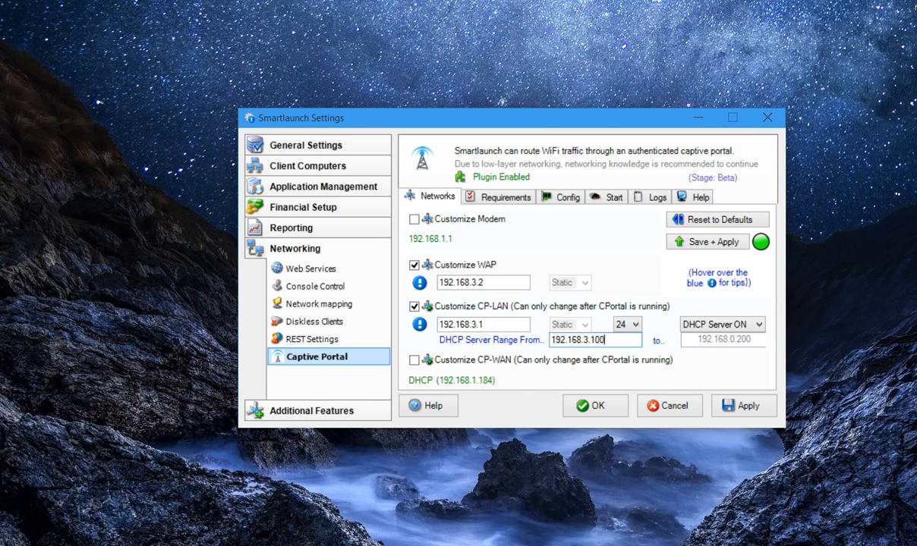
click(714, 341)
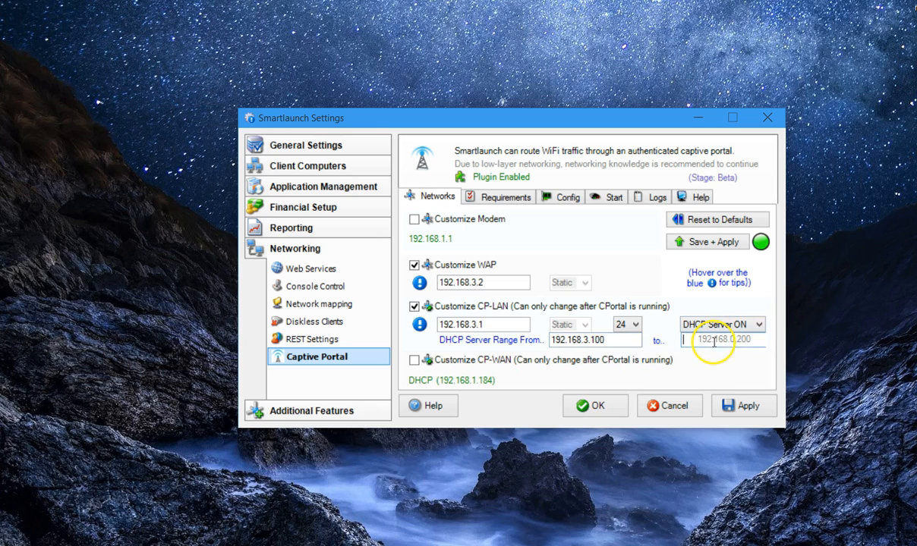
text(192.168.3.200)
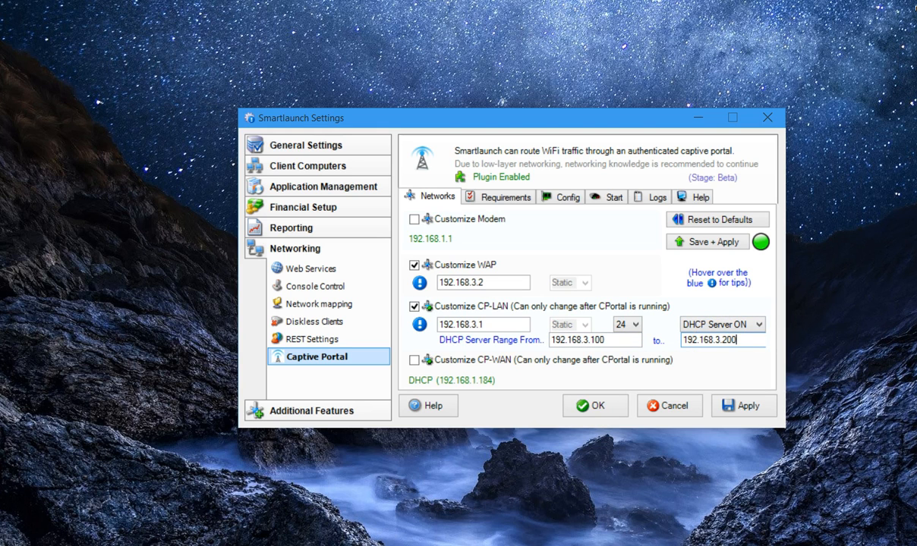